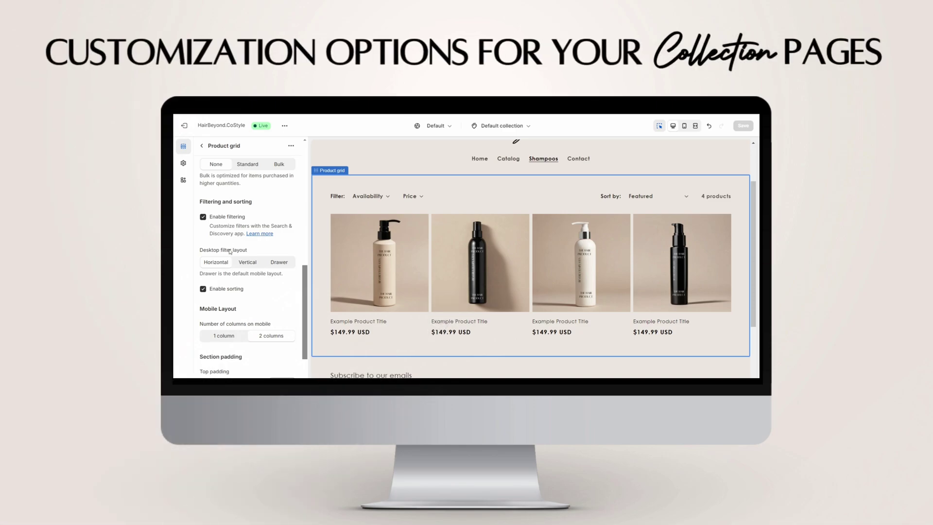
# Set the product grid's desktop filter layout to Vertical and check its Availability and Price filters in the full-width preview.
pyautogui.click(250, 263)
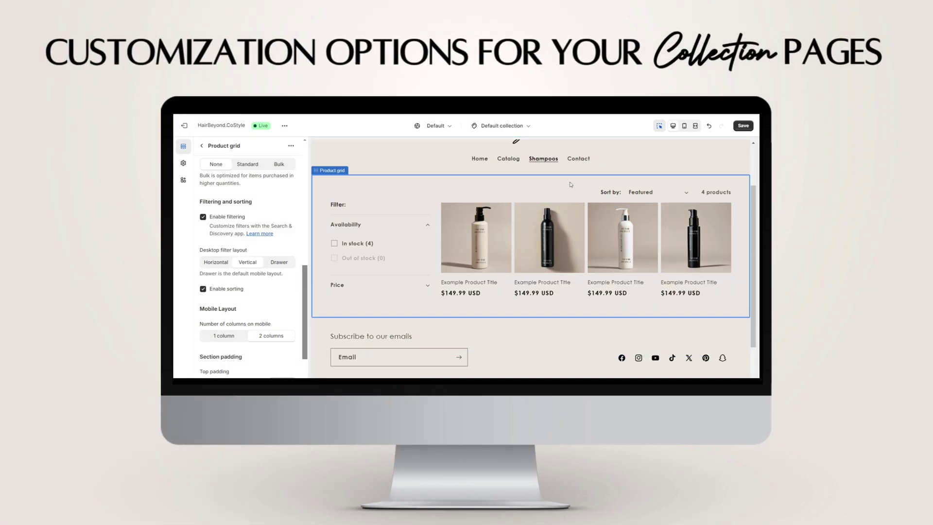
pyautogui.click(696, 127)
pyautogui.scroll(3, 715, 211)
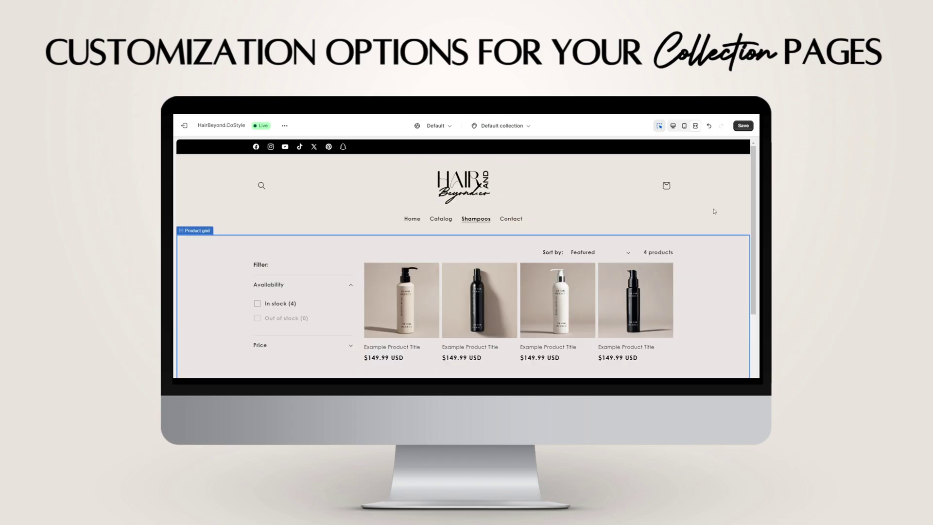
pyautogui.scroll(-1, 372, 255)
pyautogui.click(337, 320)
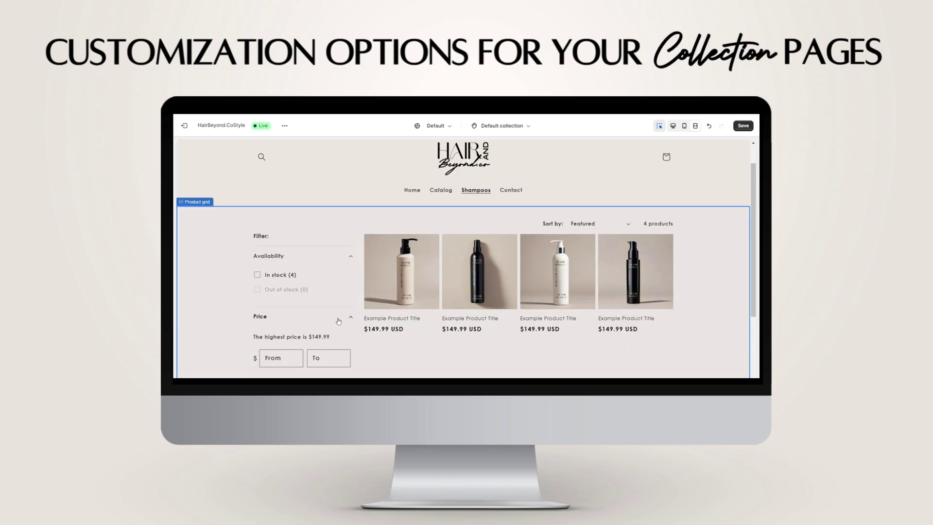
pyautogui.click(300, 258)
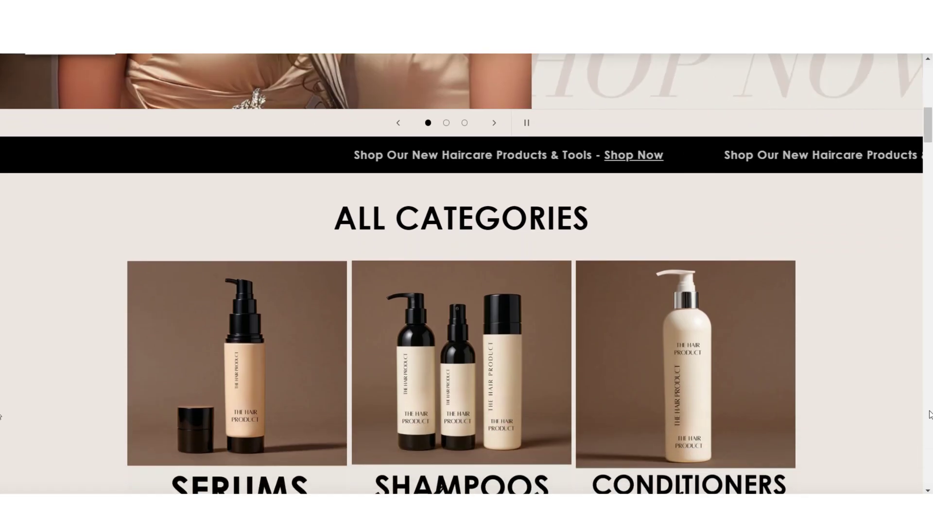
# Look over the storefront's slideshow banners and All Categories section, and the store's current theme.
pyautogui.scroll(-5, 929, 415)
pyautogui.scroll(-2, 930, 415)
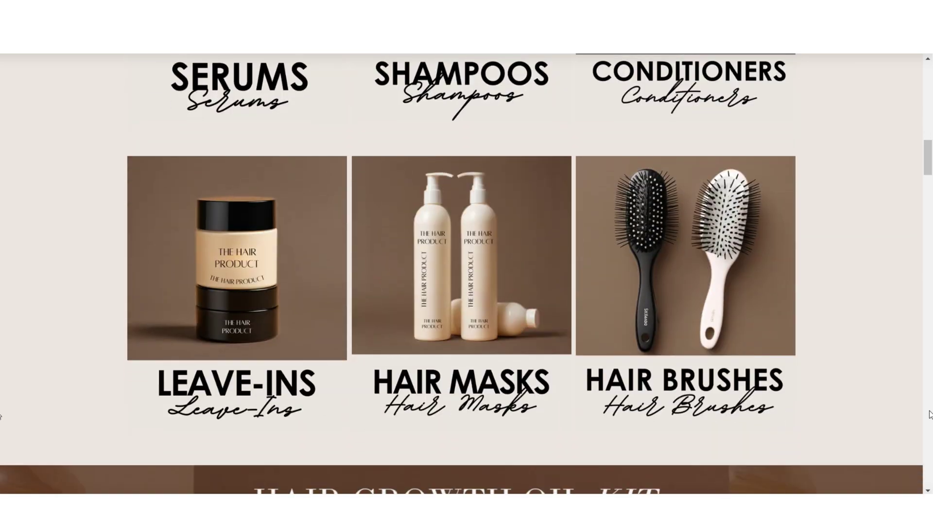
pyautogui.scroll(7, 930, 415)
pyautogui.scroll(8, 930, 415)
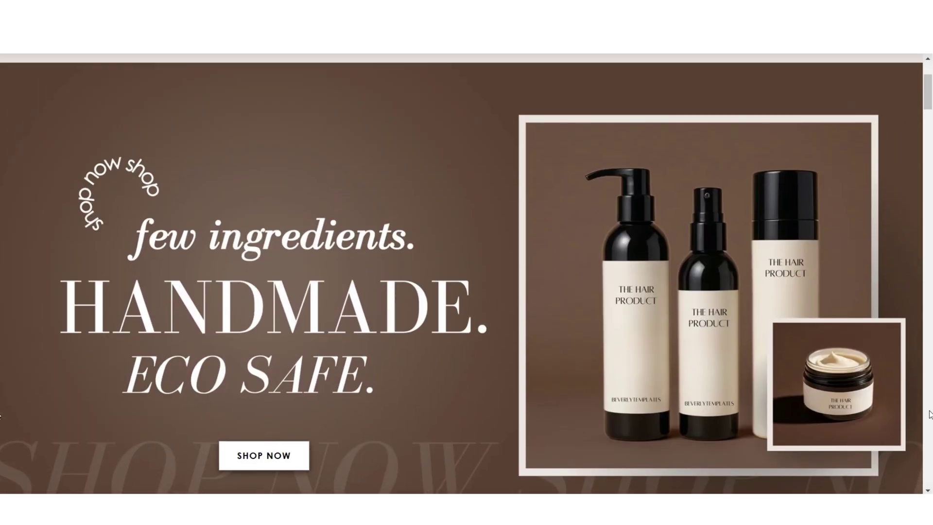
pyautogui.scroll(-3, 929, 414)
pyautogui.scroll(-6, 929, 414)
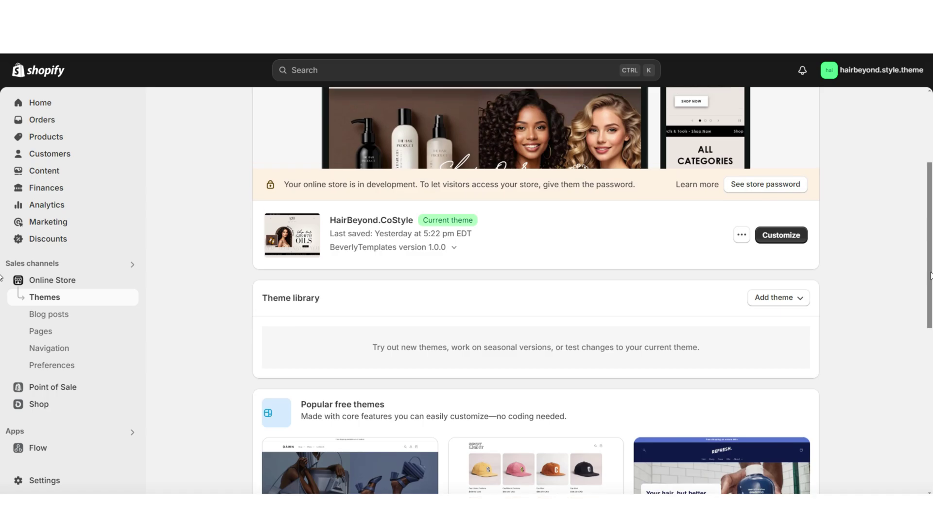
pyautogui.moveTo(930, 275); pyautogui.dragTo(930, 214)
pyautogui.scroll(-1, 145, 247)
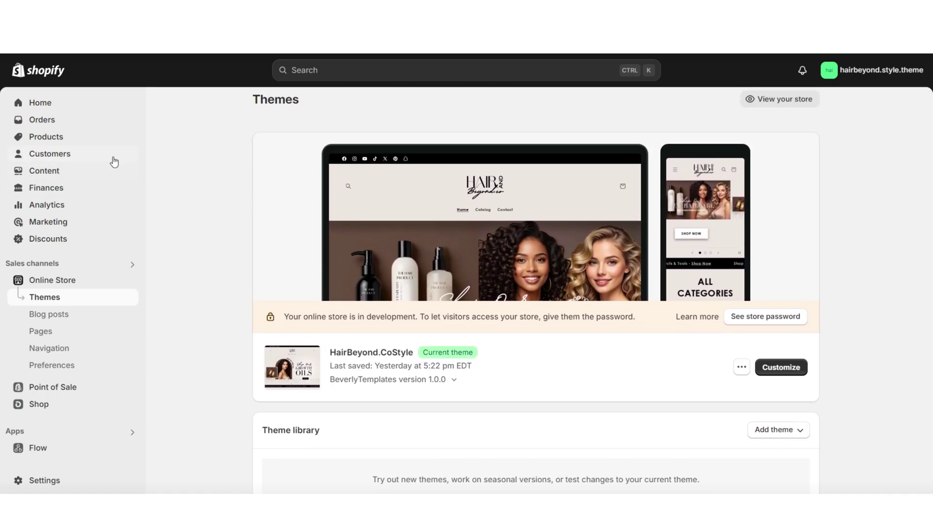
pyautogui.scroll(2, 155, 174)
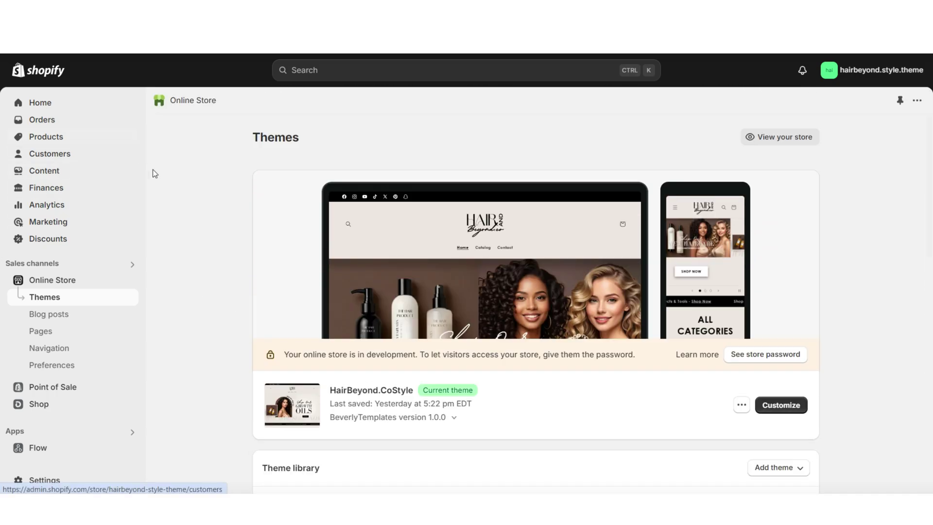
# Create and save a manual product collection titled Shampoos.
pyautogui.click(93, 140)
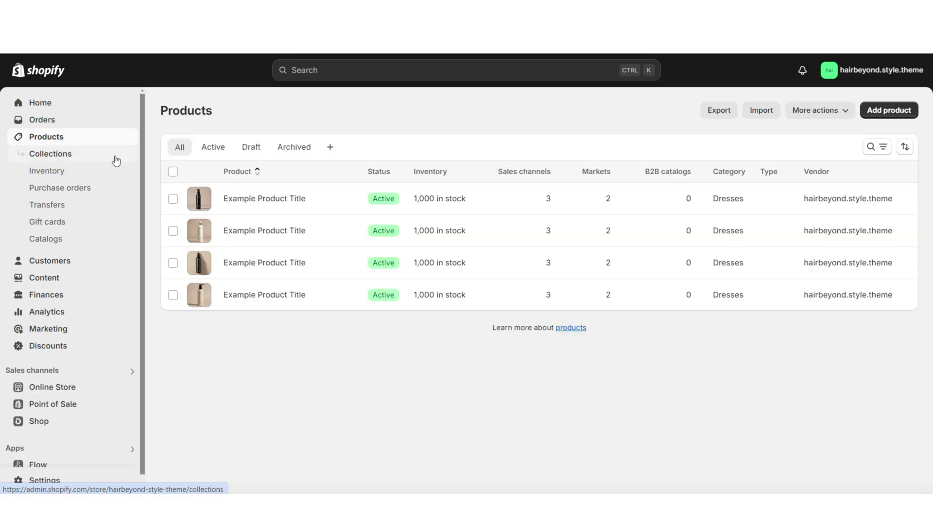
pyautogui.click(115, 161)
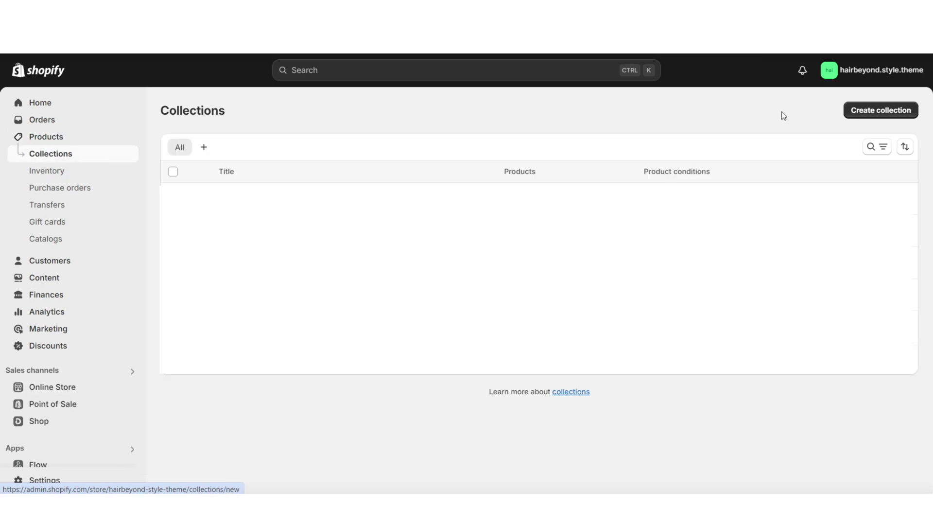
pyautogui.click(873, 121)
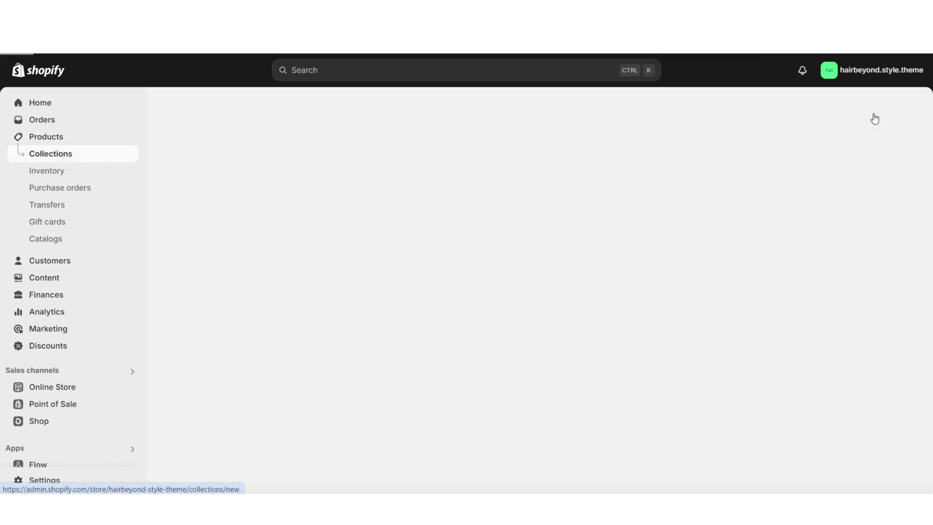
pyautogui.click(284, 163)
pyautogui.write('Shampoos')
pyautogui.click(235, 189)
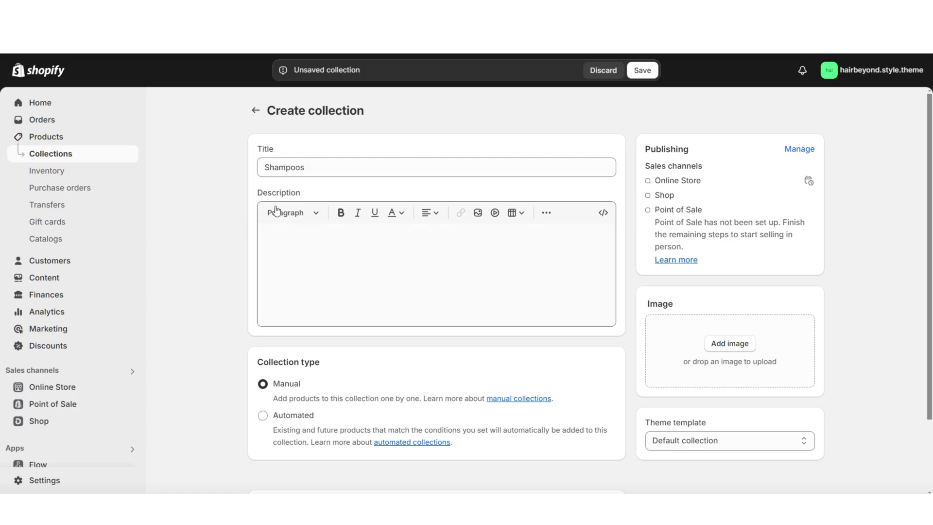
pyautogui.scroll(-1, 268, 200)
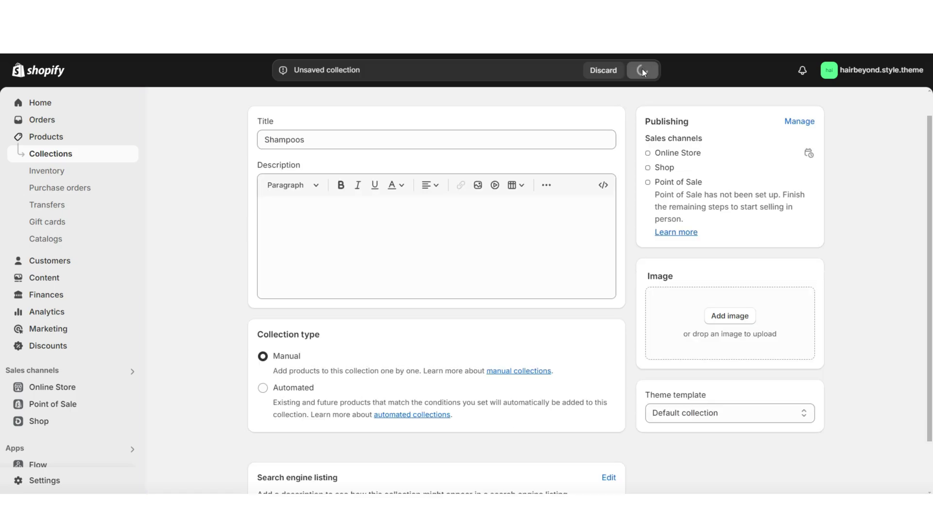
pyautogui.click(642, 70)
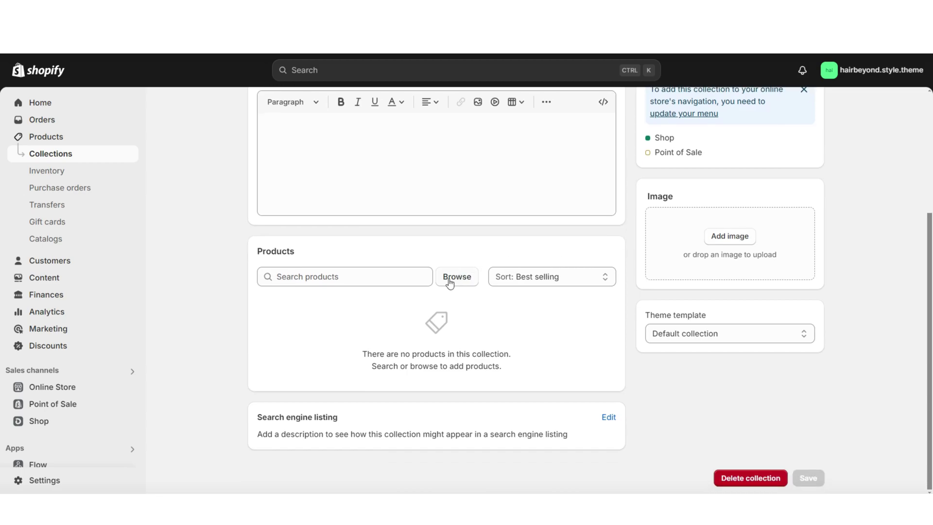
# Add all four Example Product Title products to the Shampoos collection.
pyautogui.click(449, 282)
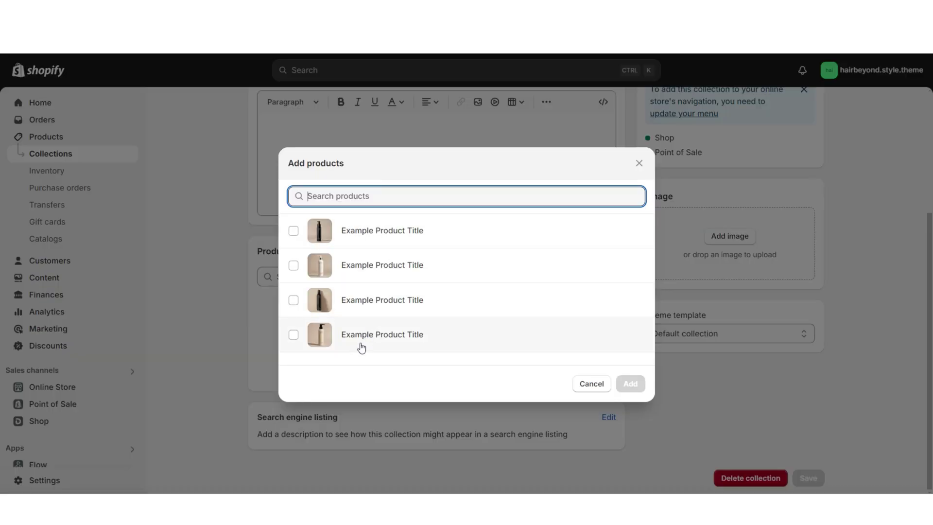
pyautogui.click(293, 234)
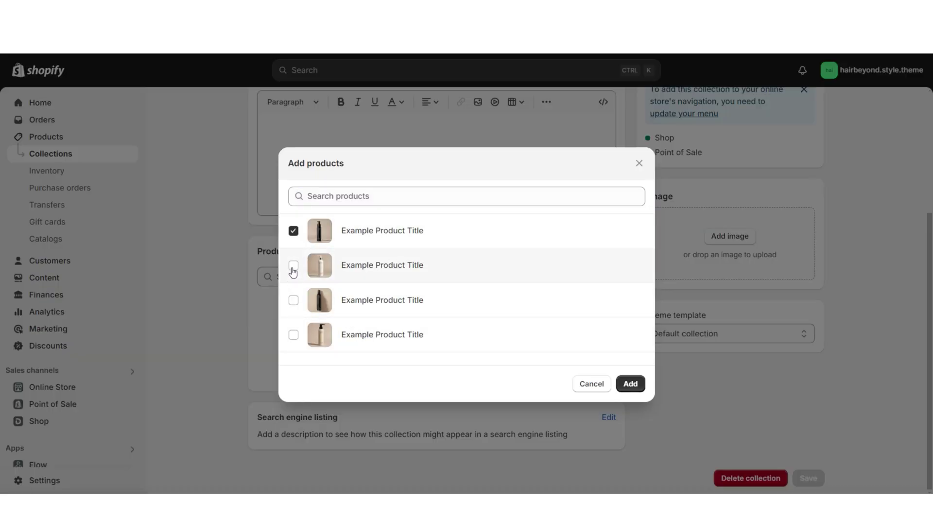
pyautogui.click(293, 267)
pyautogui.click(293, 299)
pyautogui.click(293, 334)
pyautogui.click(630, 384)
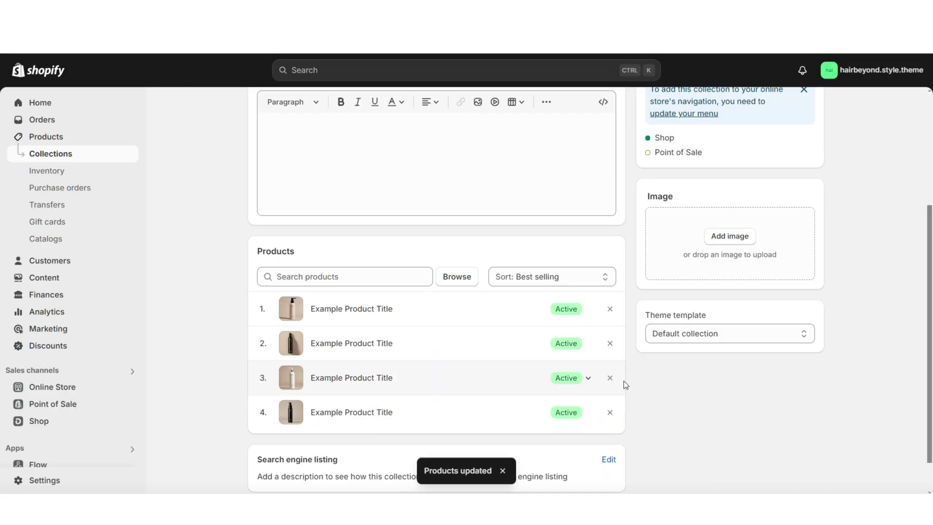
# Set the collection's product sorting to Manually and try to move the fourth product in the list.
pyautogui.scroll(-1, 623, 380)
pyautogui.click(535, 235)
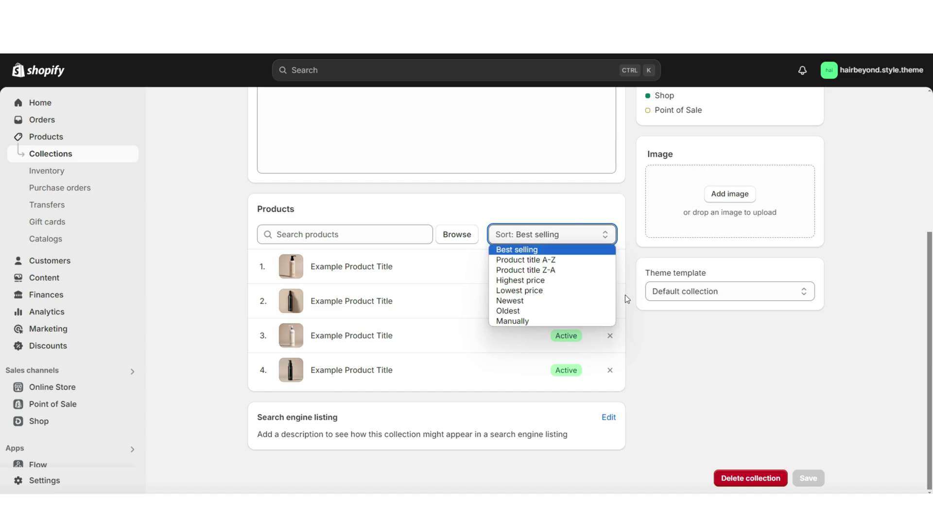
pyautogui.click(524, 321)
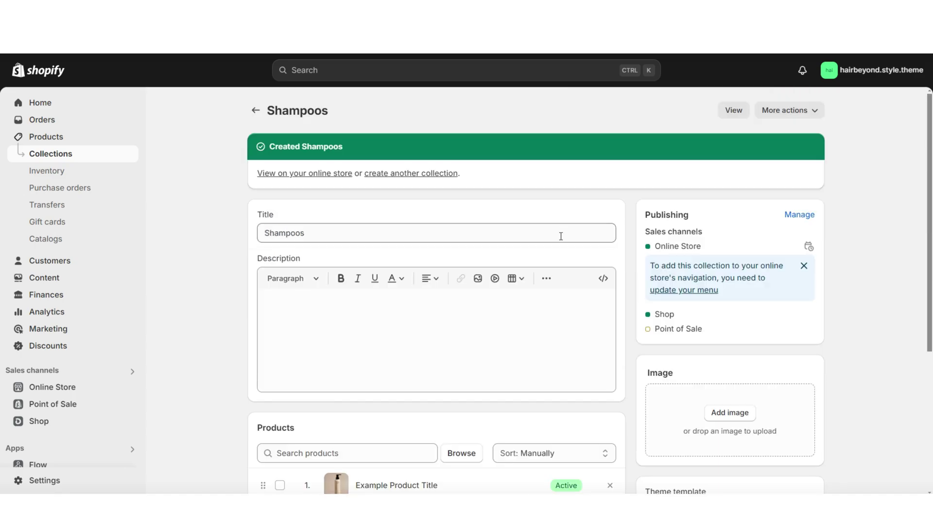
pyautogui.scroll(-5, 638, 343)
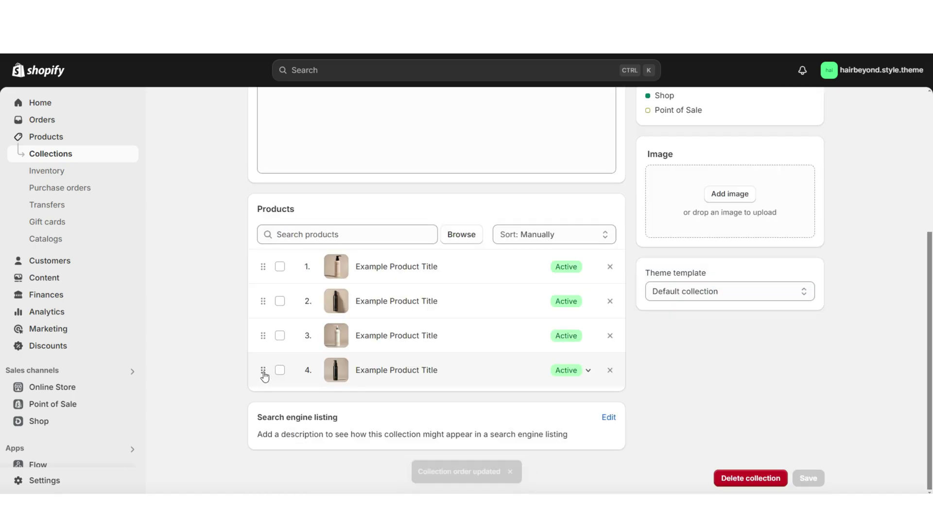
pyautogui.moveTo(264, 376)
pyautogui.mouseDown()
pyautogui.moveTo(267, 286)
pyautogui.moveTo(273, 380)
pyautogui.mouseUp()
pyautogui.moveTo(273, 380); pyautogui.dragTo(274, 380)
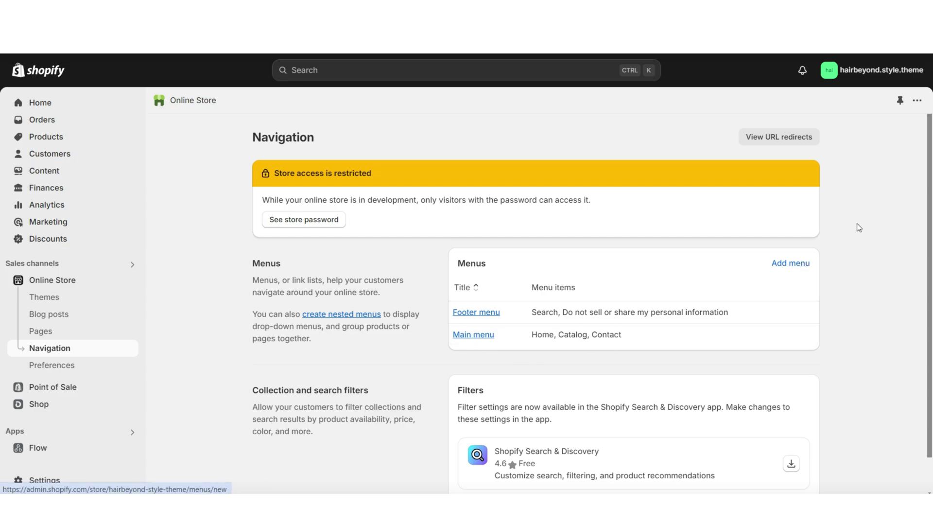
# Create a menu titled New Menu and add a Shampoos item linked to the Shampoos collection, placed between Catalog and Contact.
pyautogui.click(791, 264)
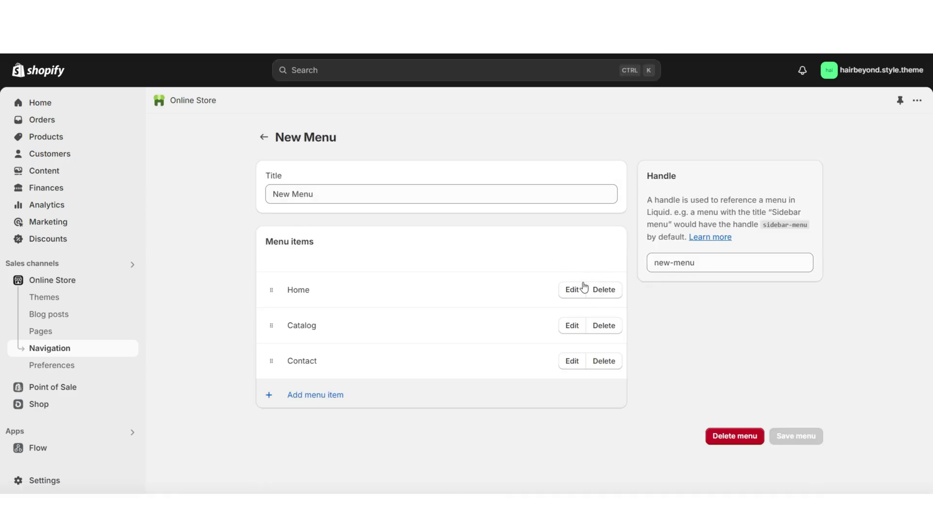
pyautogui.click(325, 395)
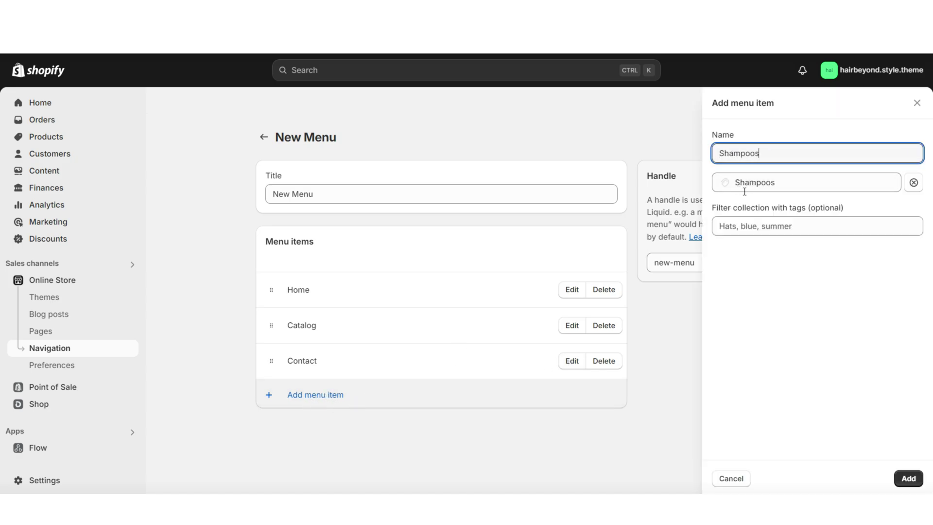
pyautogui.press('Return')
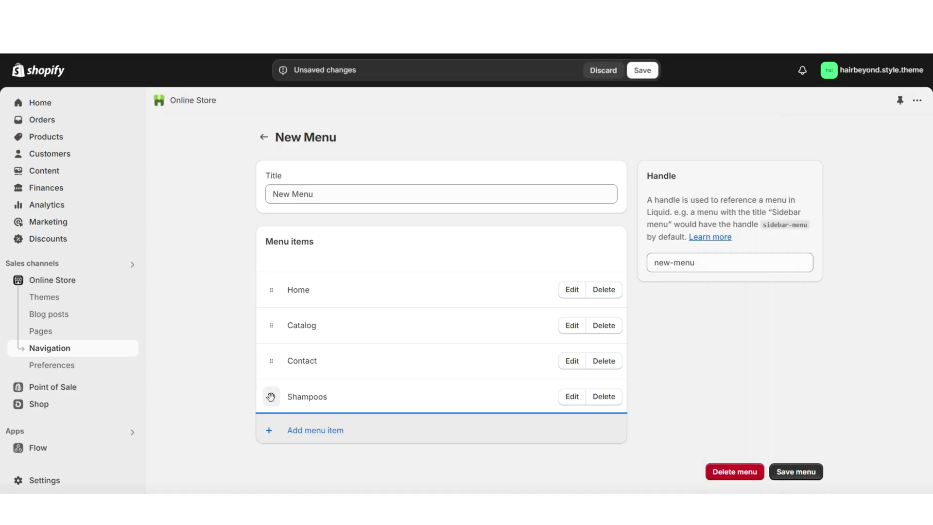
pyautogui.moveTo(272, 394); pyautogui.dragTo(355, 346)
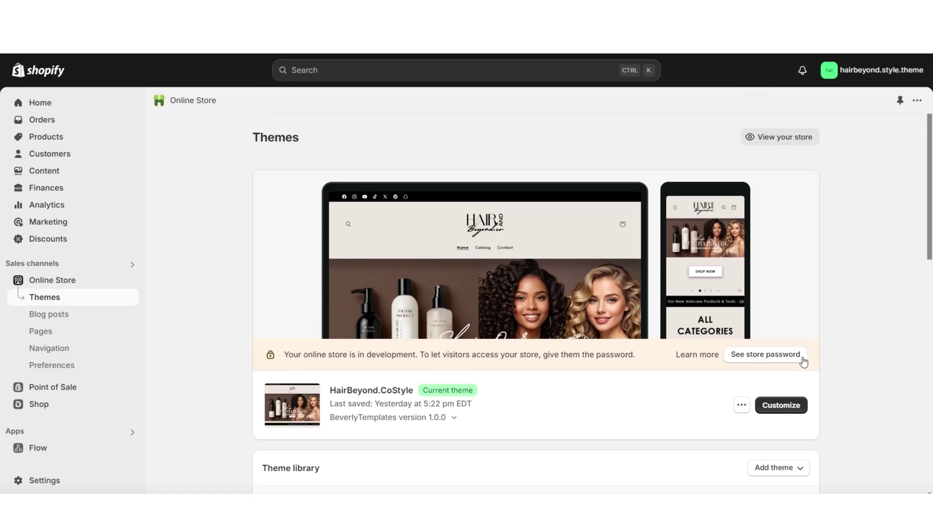
# Customize the HairBeyond.CoStyle theme by assigning New Menu as the header's menu.
pyautogui.click(783, 405)
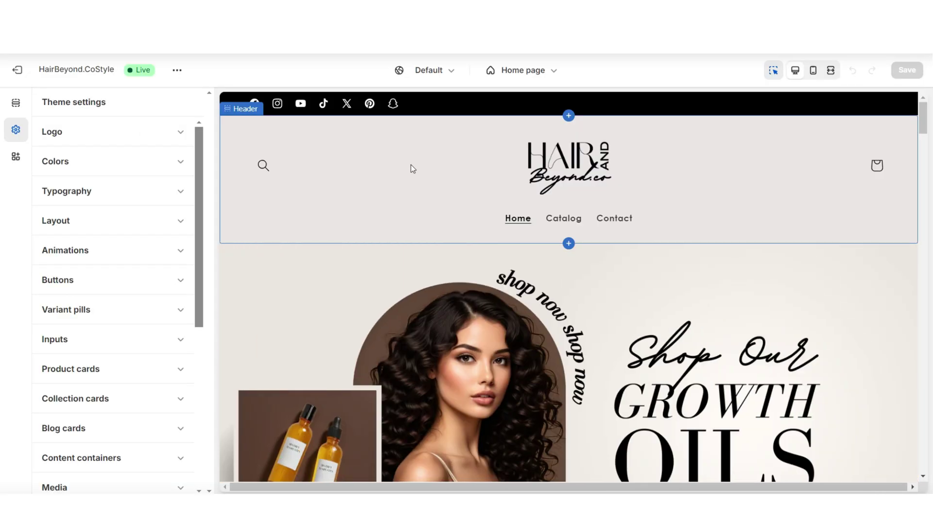
pyautogui.click(412, 160)
pyautogui.click(124, 290)
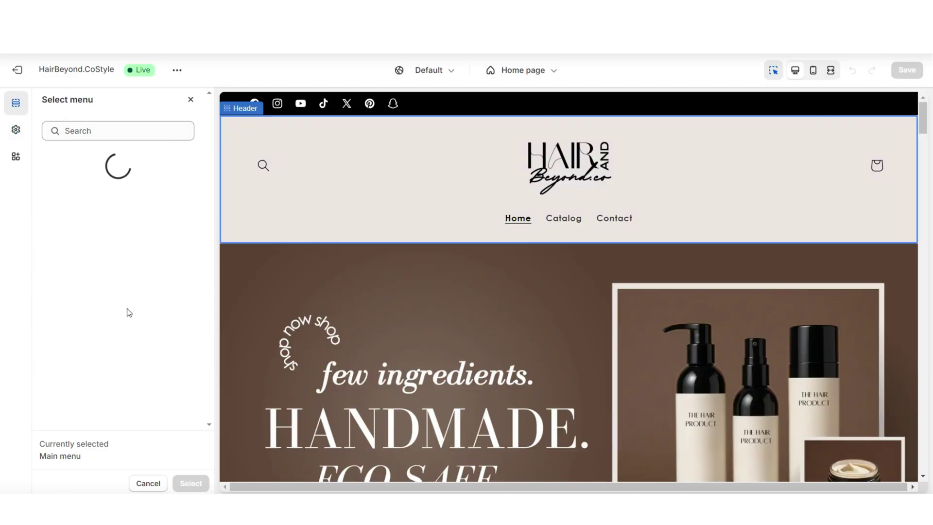
pyautogui.click(169, 273)
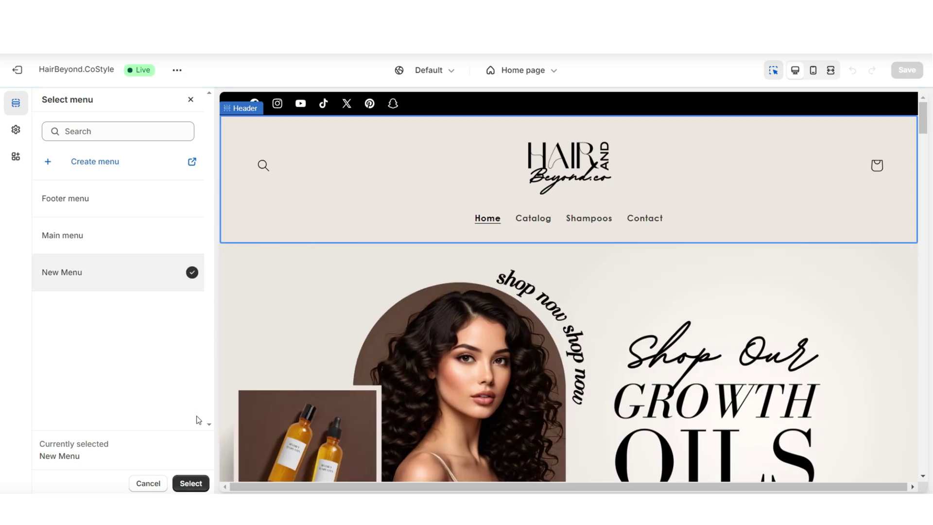
pyautogui.click(191, 482)
# View the Shampoos collection page in the full-width preview and open its product grid settings.
pyautogui.hotkey('ctrl', 'shift', 'f')
pyautogui.click(491, 221)
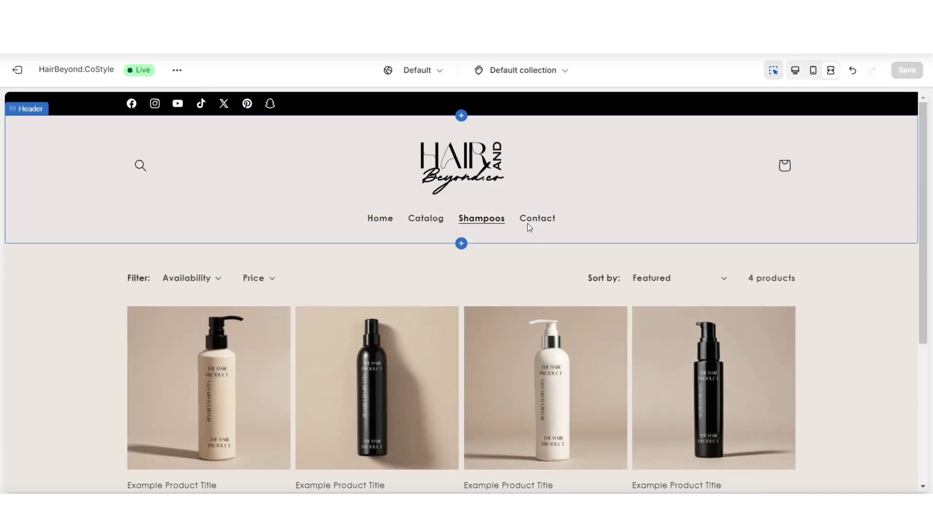
pyautogui.hotkey('ctrl', 'shift', 'f')
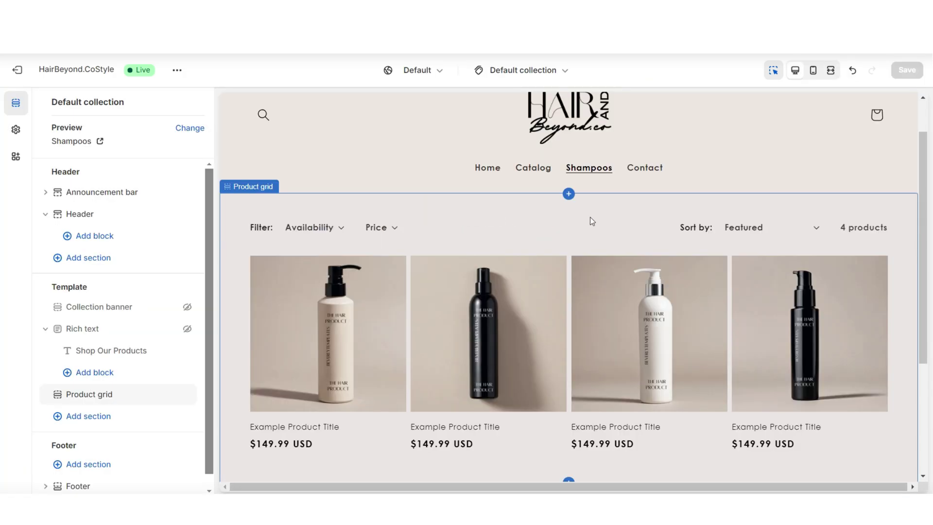
pyautogui.click(544, 214)
# Try the Arch image shape on the product grid's cards and undo it.
pyautogui.moveTo(210, 127); pyautogui.dragTo(209, 153)
pyautogui.scroll(2, 105, 201)
pyautogui.moveTo(107, 202); pyautogui.dragTo(144, 202)
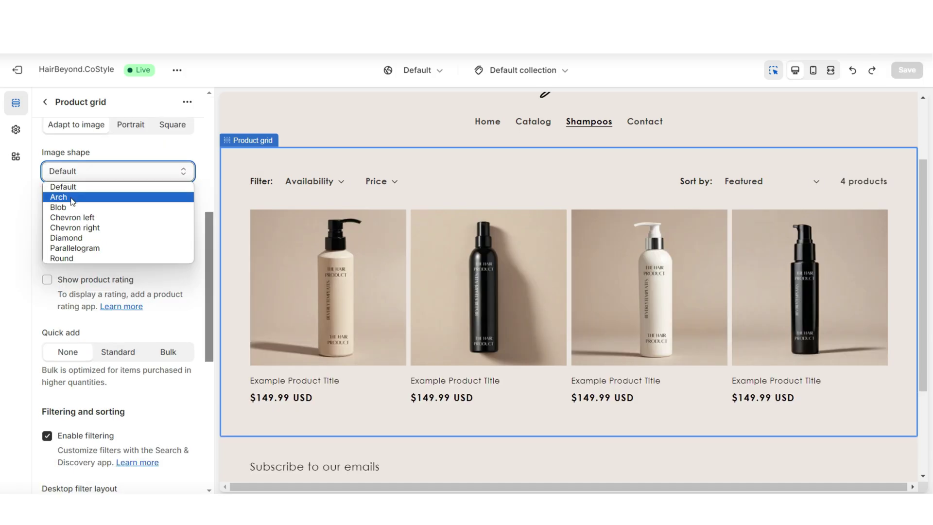
pyautogui.click(60, 193)
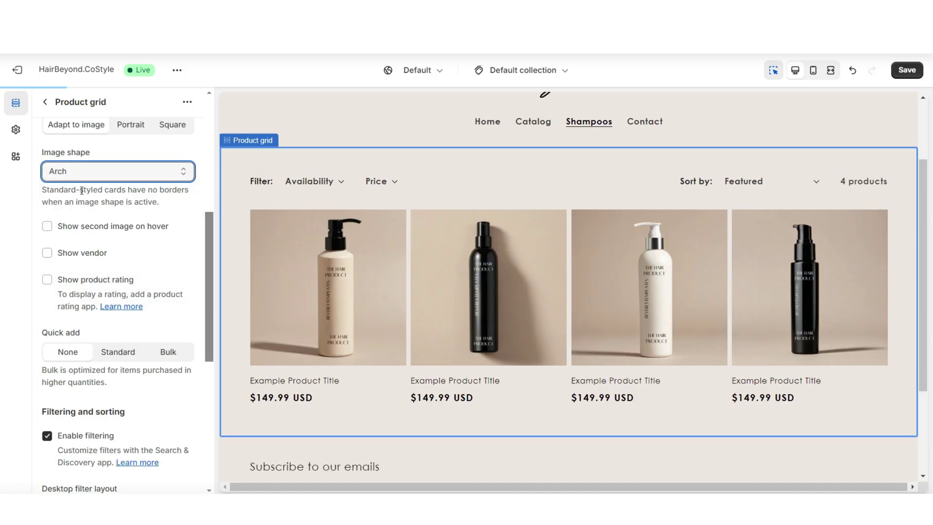
pyautogui.hotkey('ctrl', 'z')
# Disable both filtering and sorting for the product grid.
pyautogui.moveTo(209, 221); pyautogui.dragTo(207, 303)
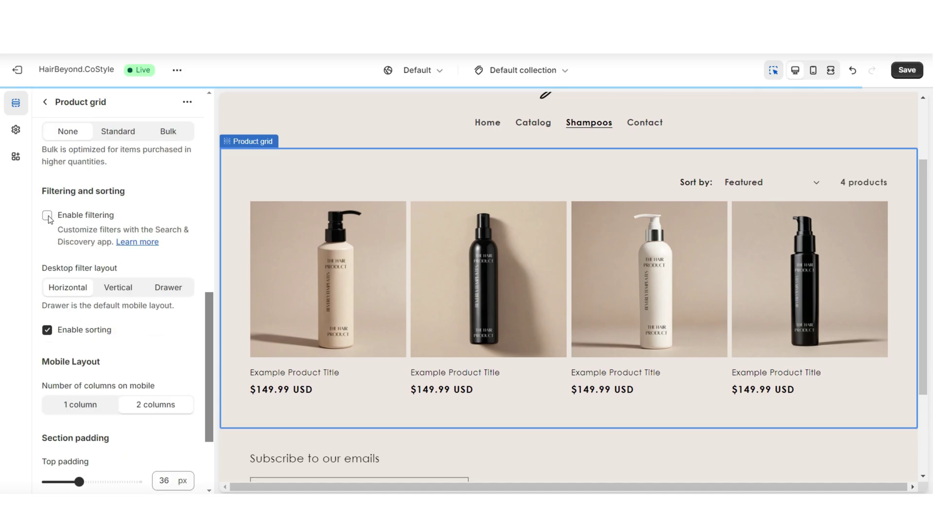
pyautogui.click(48, 332)
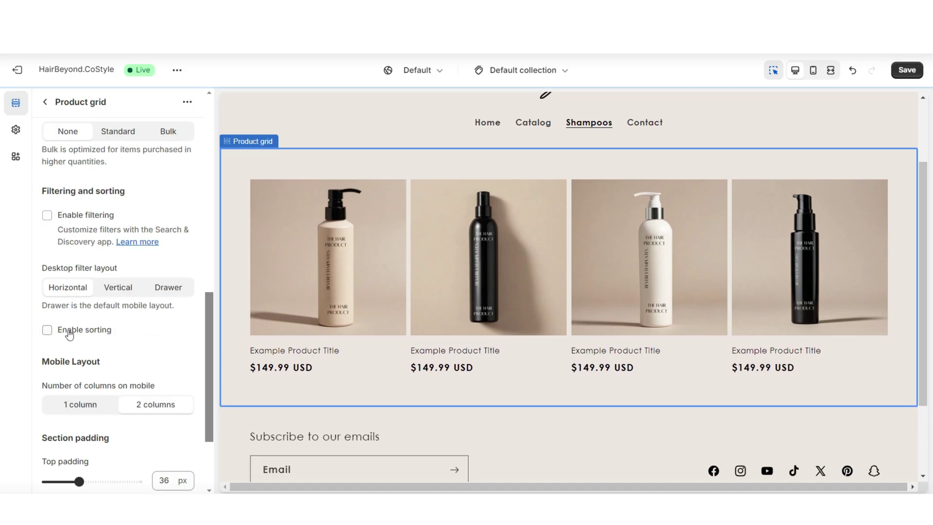
# Undo the disabling of filtering and sorting, and try the Vertical desktop filter layout in the full-width preview.
pyautogui.hotkey('ctrl', 'z')
pyautogui.hotkey('ctrl', 'z')
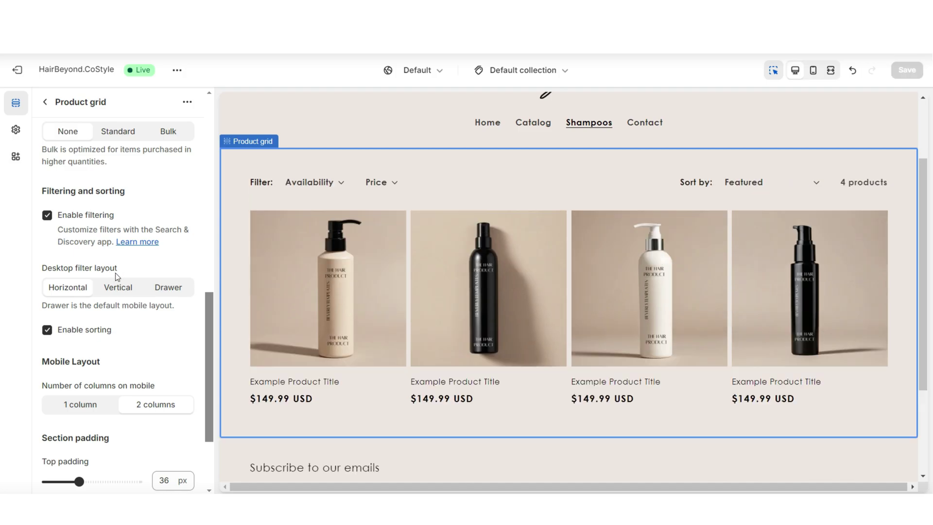
pyautogui.click(118, 287)
pyautogui.hotkey('ctrl', 'shift', 'f')
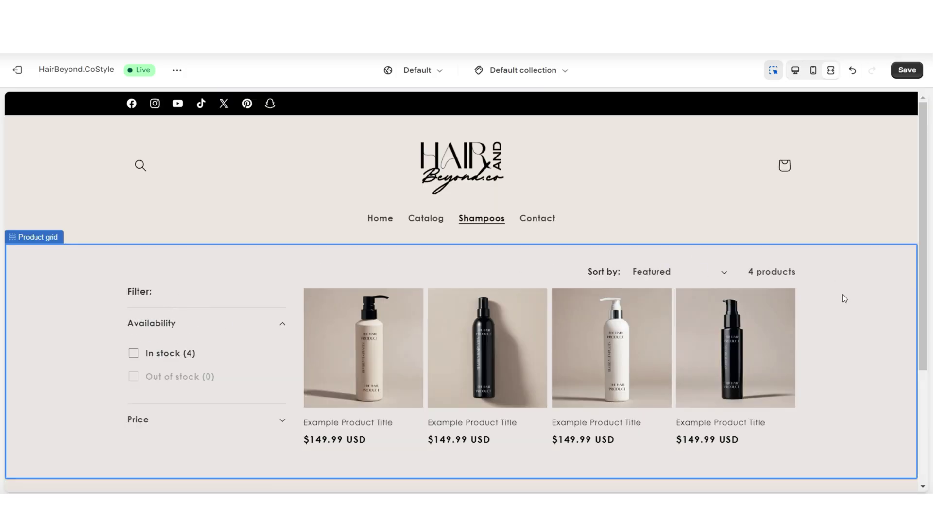
pyautogui.scroll(-3, 824, 314)
pyautogui.scroll(2, 808, 317)
pyautogui.hotkey('ctrl', 'shift', 'f')
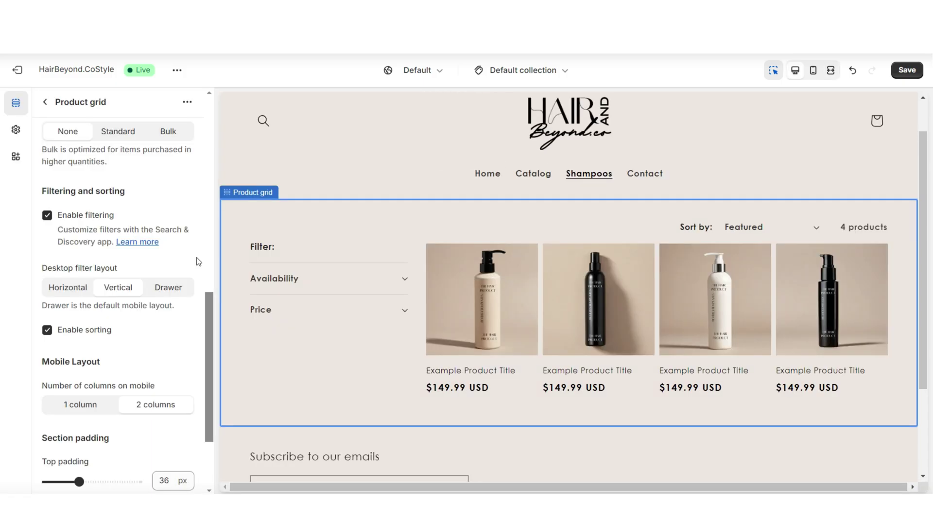
# Set the product grid's desktop filter layout to Drawer and view it in the full-width preview.
pyautogui.click(175, 288)
pyautogui.hotkey('ctrl', 'shift', 'f')
pyautogui.scroll(-2, 924, 204)
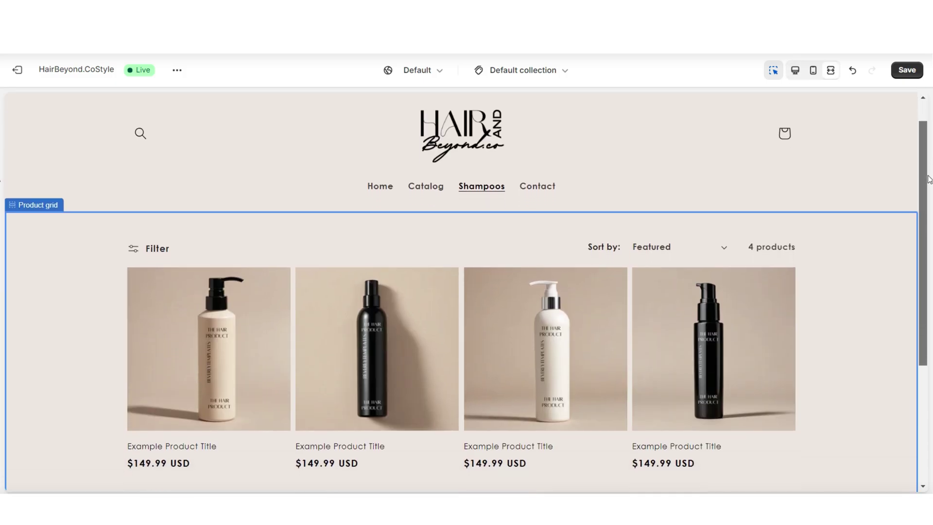
# Test the filter drawer in the preview by filtering the products by In stock availability.
pyautogui.click(134, 204)
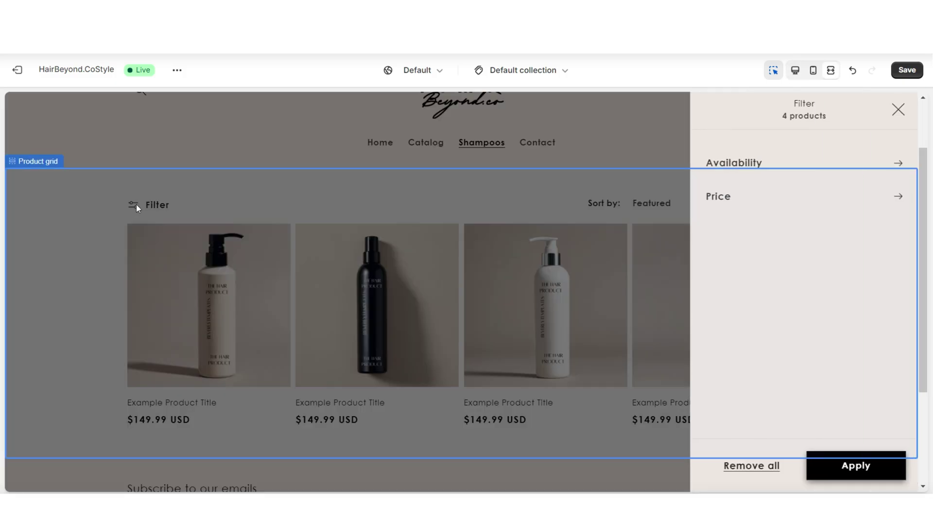
pyautogui.click(814, 165)
pyautogui.click(740, 188)
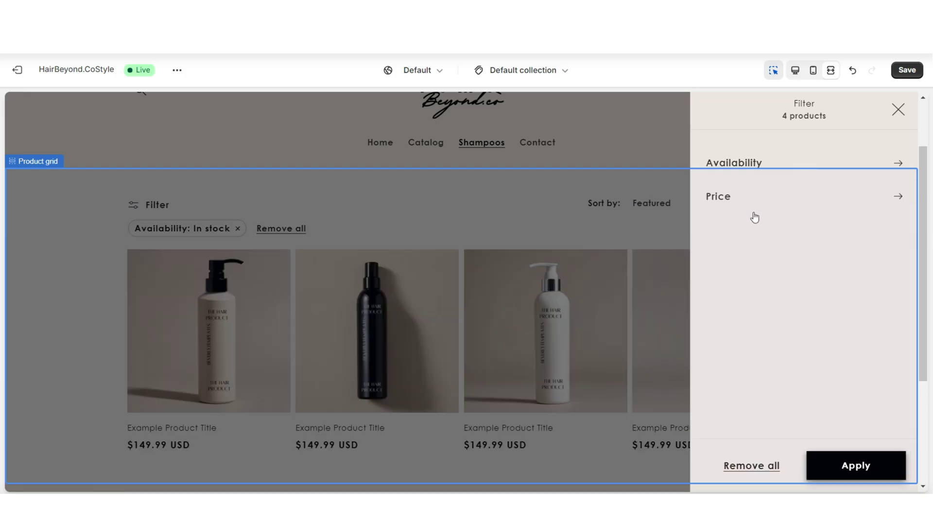
pyautogui.click(754, 217)
pyautogui.hotkey('ctrl', 'z')
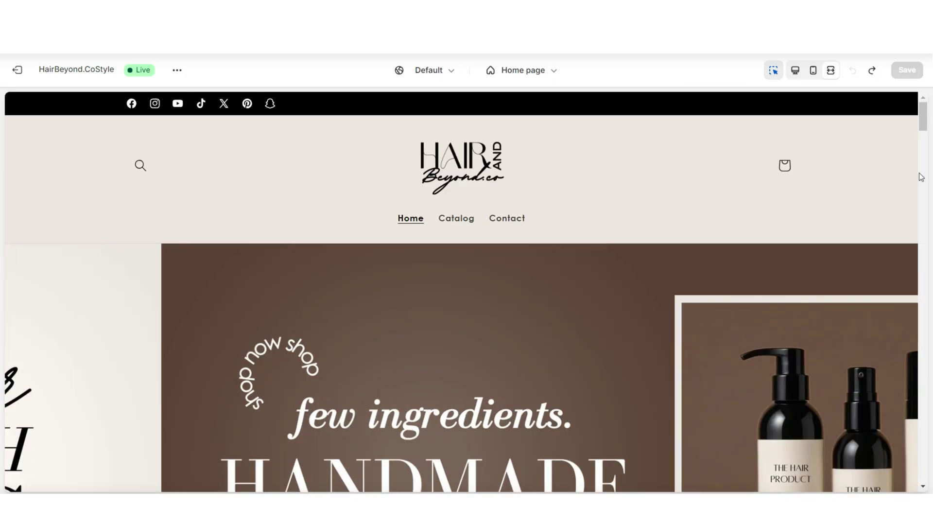
# Look through the home page preview from the slideshow down past the All Categories section.
pyautogui.scroll(-4, 919, 173)
pyautogui.scroll(-10, 919, 173)
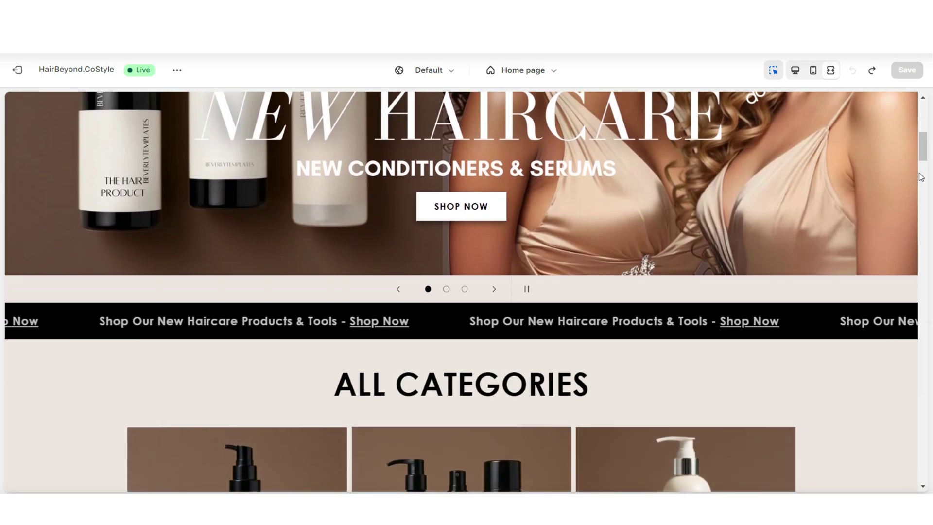
pyautogui.scroll(5, 926, 191)
pyautogui.scroll(-4, 924, 199)
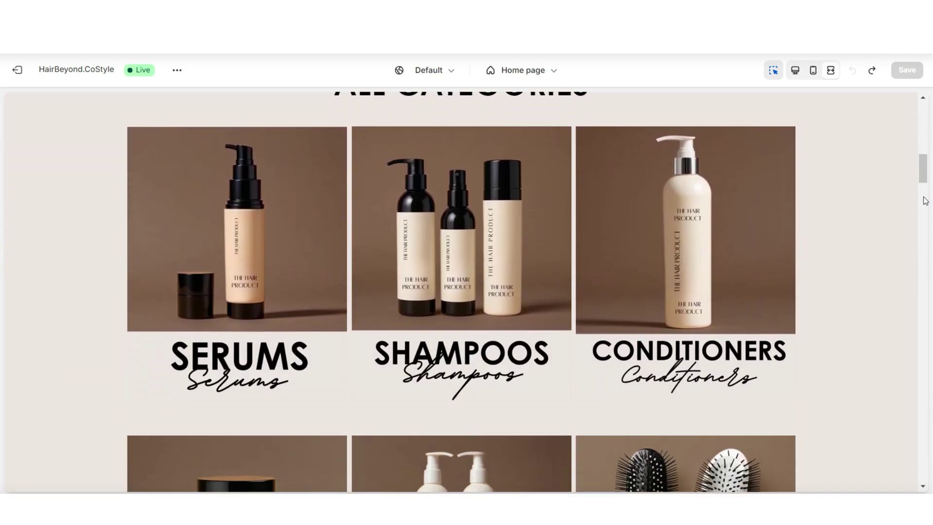
pyautogui.scroll(1, 925, 201)
pyautogui.moveTo(924, 200); pyautogui.dragTo(926, 292)
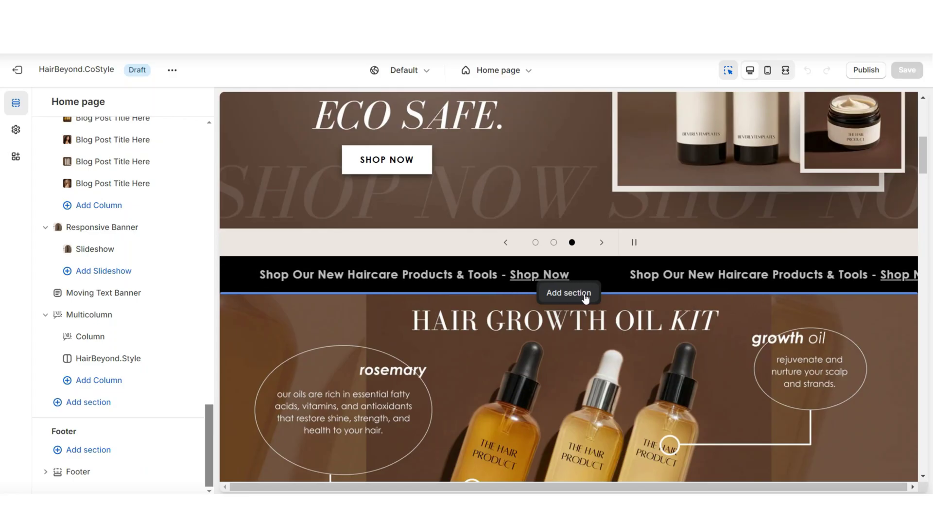
# Add a Collection list section headed Our Categories between the moving text banner and the Hair Growth Oil Kit, and select its first collection card.
pyautogui.click(586, 294)
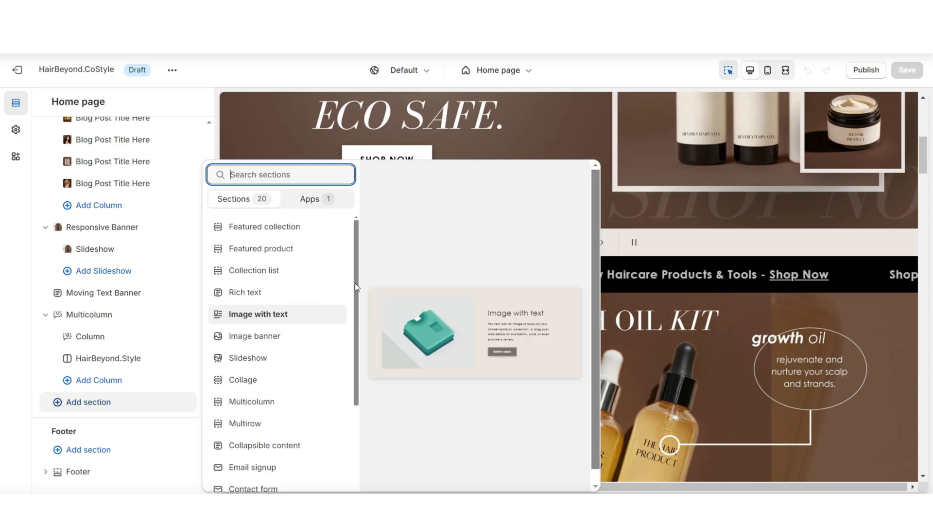
pyautogui.click(279, 270)
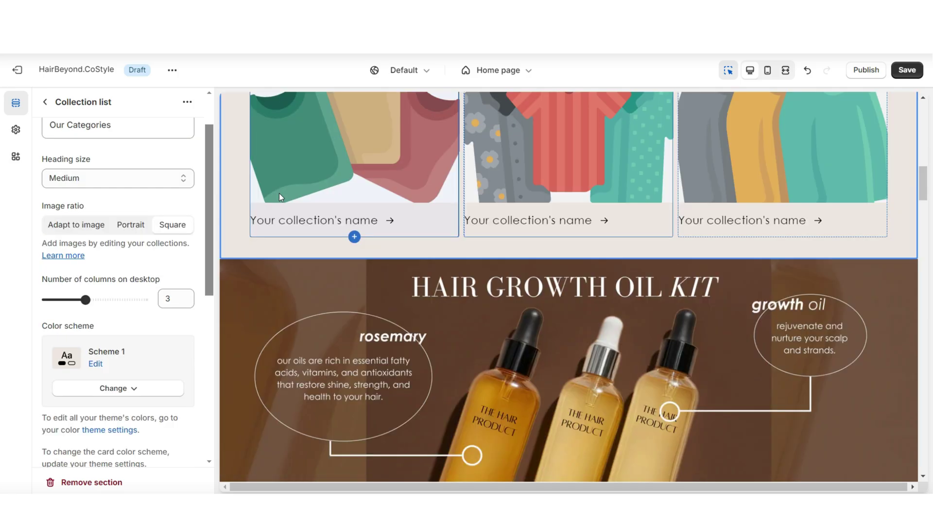
pyautogui.scroll(4, 279, 194)
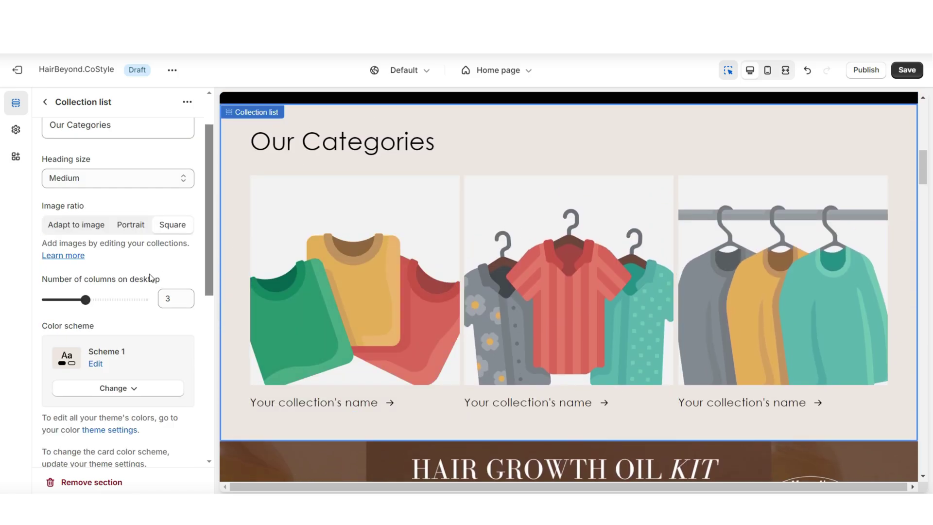
pyautogui.click(302, 237)
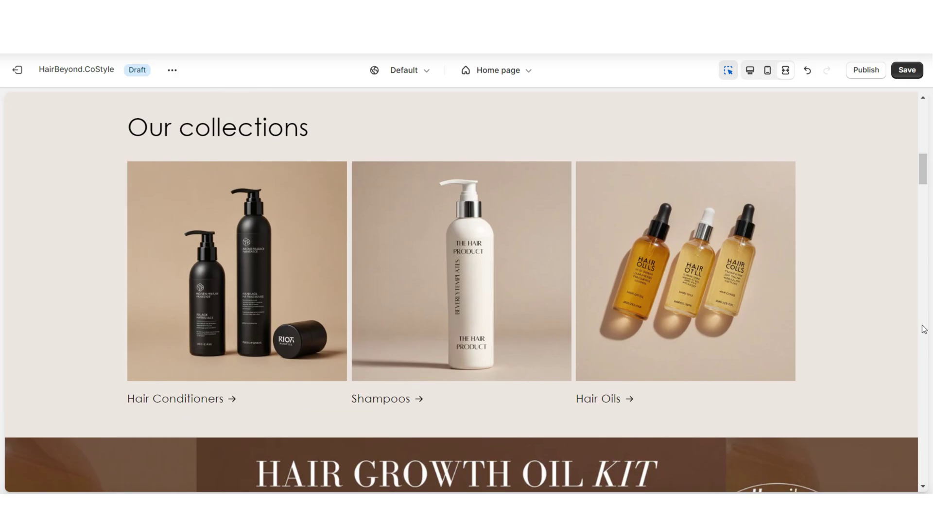
# Review the collection list and the Bestsellers section in the full-width preview, and return to the editor view.
pyautogui.scroll(3, 924, 329)
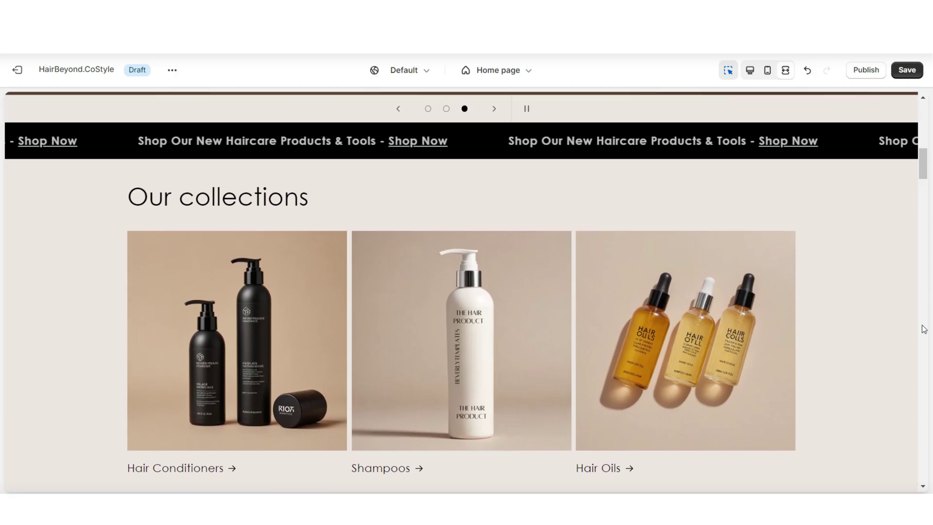
pyautogui.scroll(-1, 924, 329)
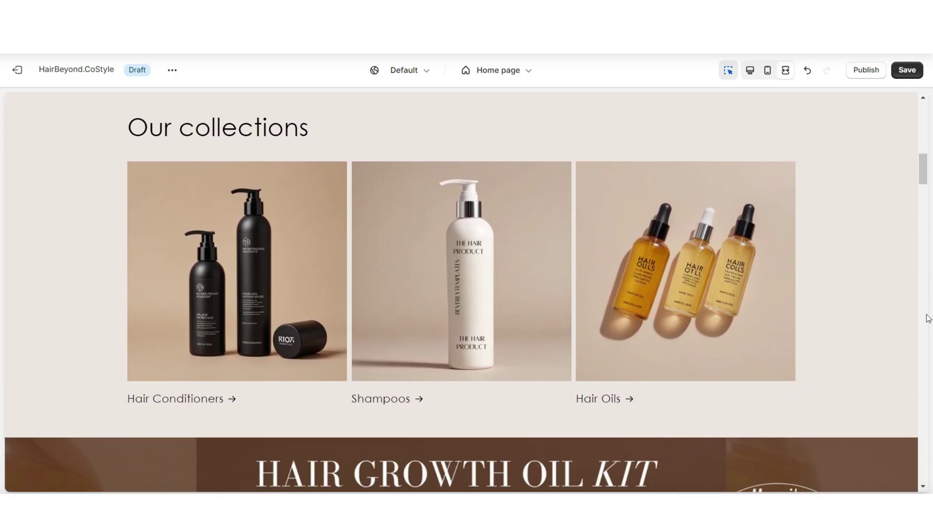
pyautogui.scroll(-10, 923, 202)
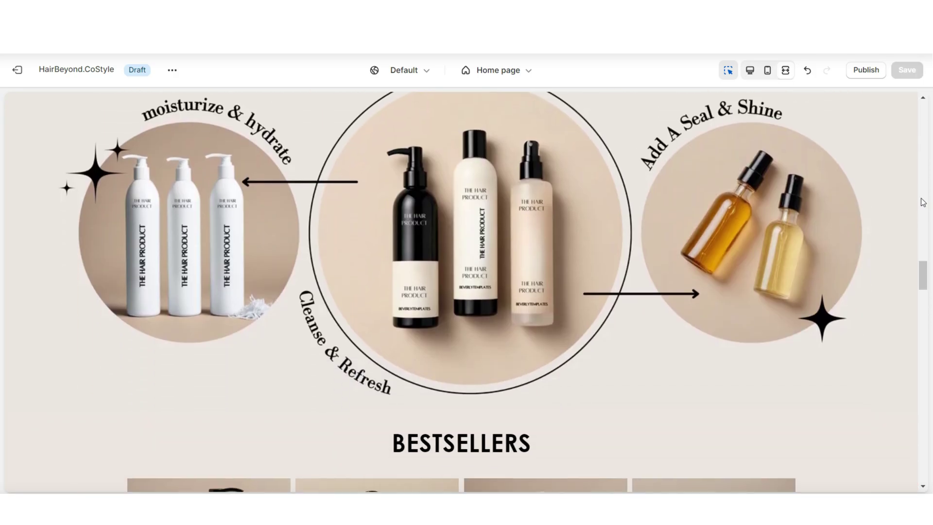
pyautogui.scroll(-8, 922, 202)
pyautogui.scroll(6, 922, 202)
pyautogui.scroll(-1, 922, 202)
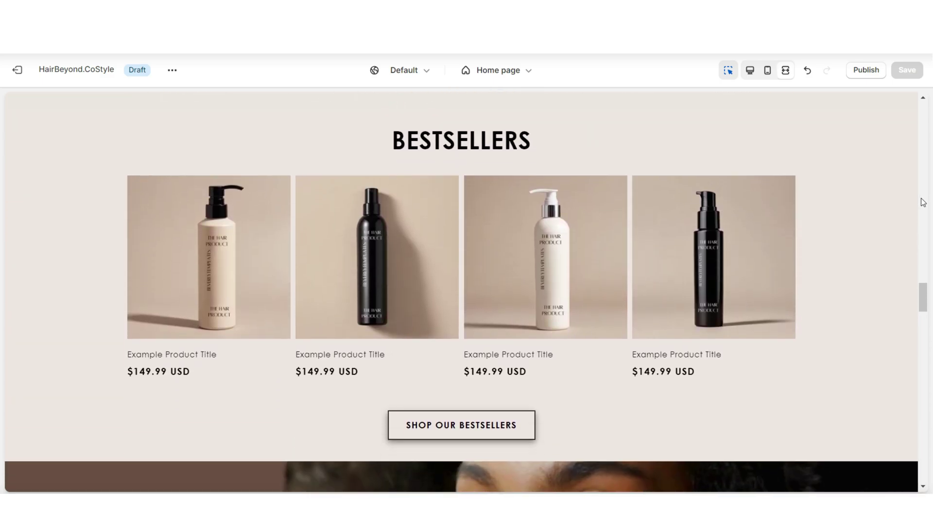
pyautogui.click(785, 70)
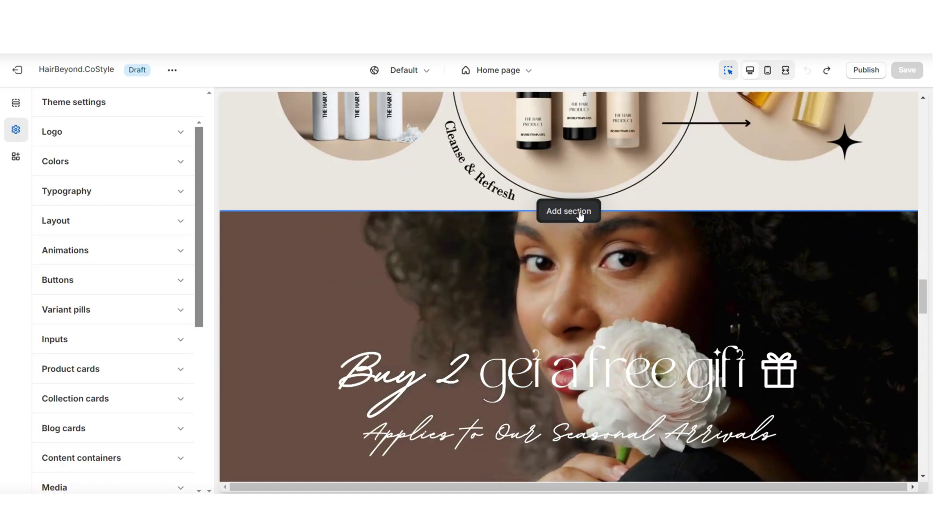
# Add a Featured collection section above the free gift banner and set its heading to "Our bestselling products".
pyautogui.click(580, 218)
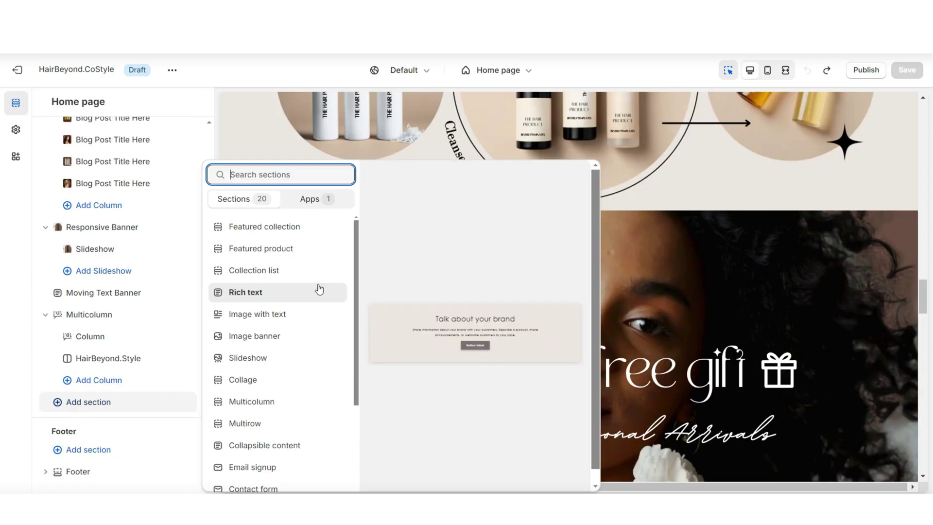
pyautogui.click(278, 229)
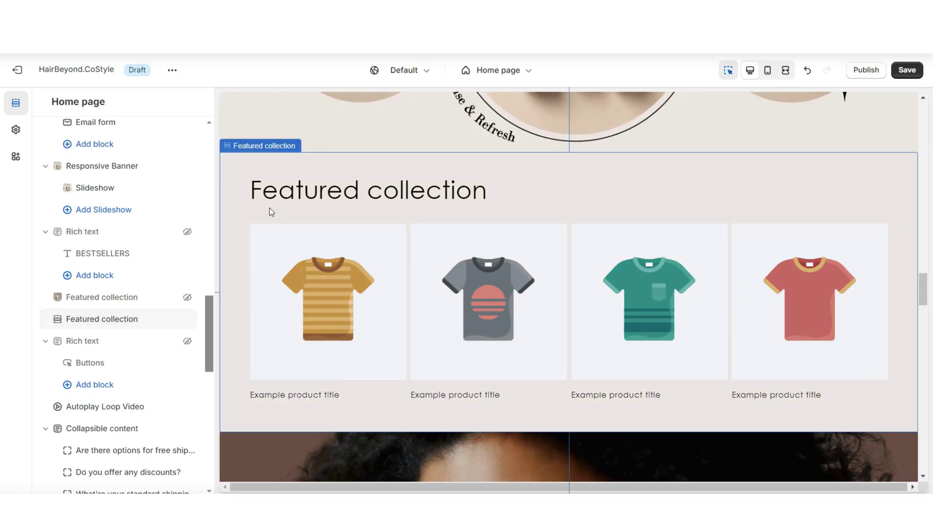
pyautogui.tripleClick(57, 190)
pyautogui.write('Our bestsell')
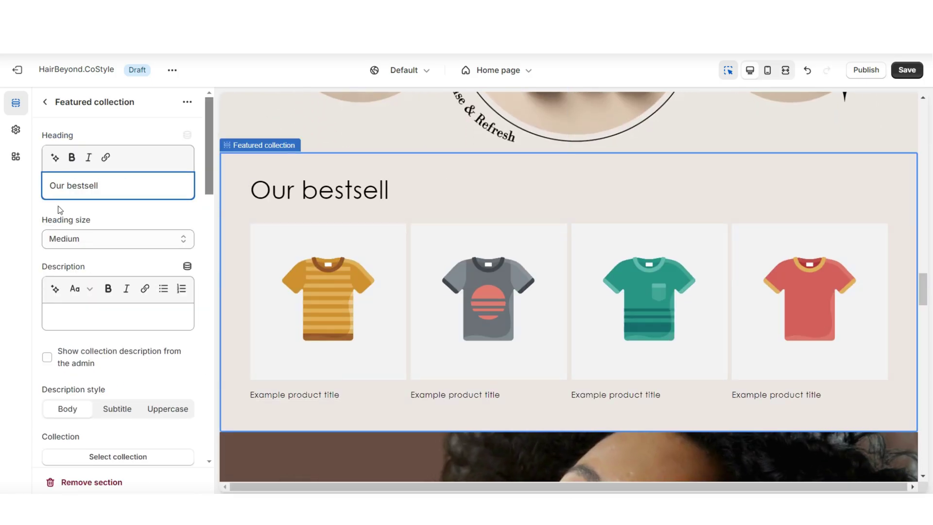
pyautogui.write('ing products')
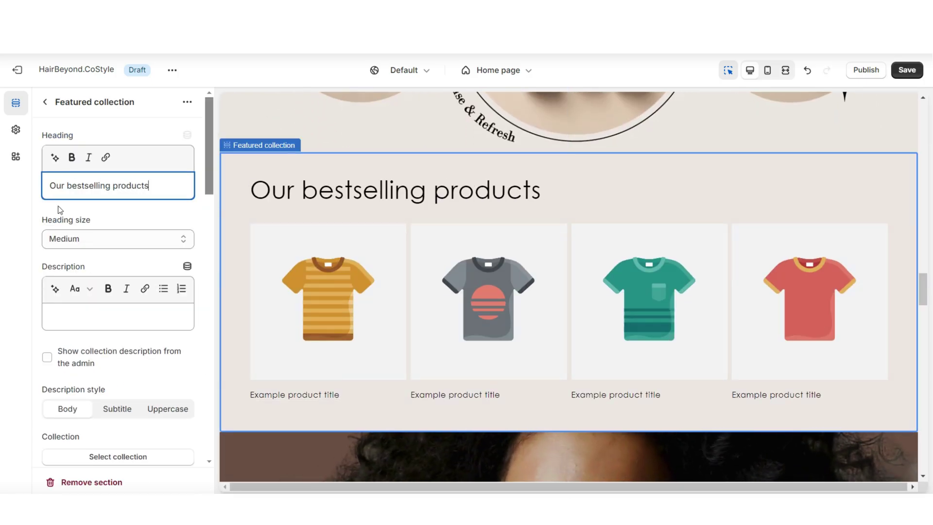
# Open the collection selection for the new Featured collection section.
pyautogui.scroll(-1, 88, 298)
pyautogui.scroll(-3, 88, 297)
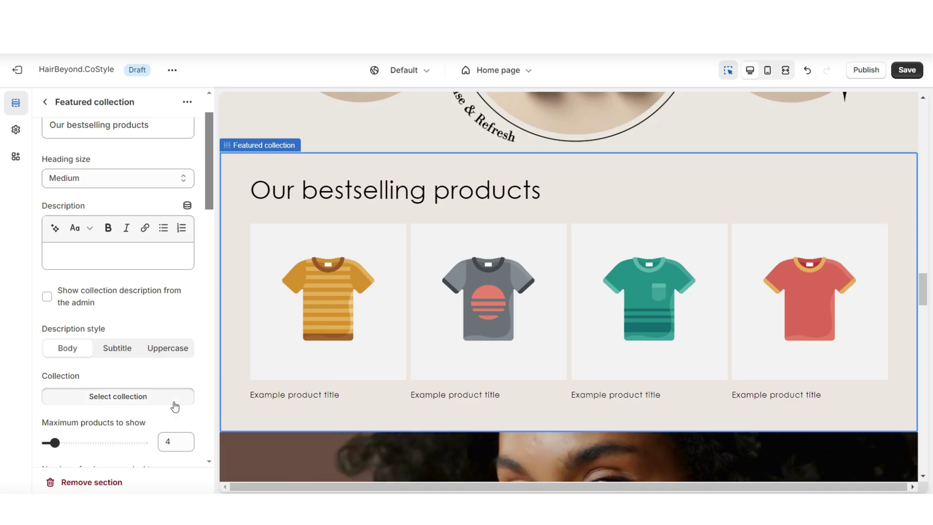
pyautogui.click(173, 400)
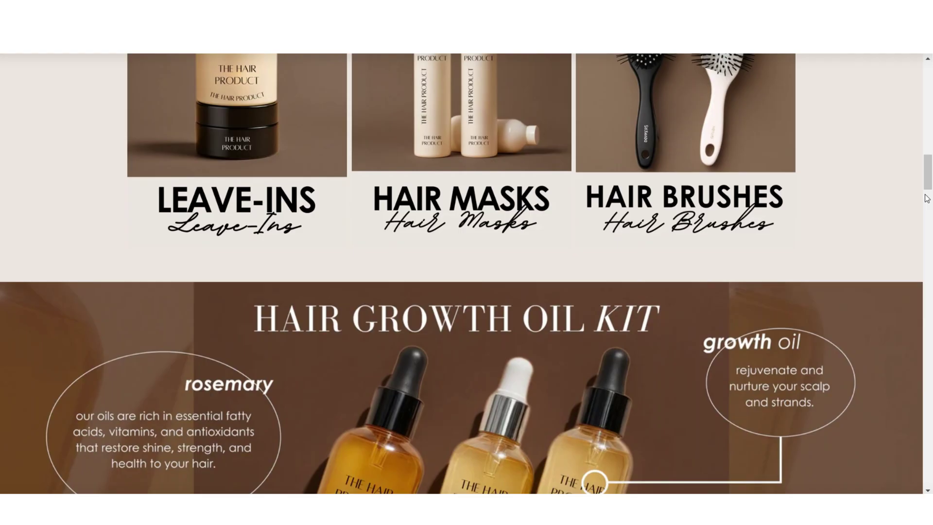
# View the storefront's Hair Growth Oil Kit and Become an Email Member sections, and focus the sign-up email field.
pyautogui.scroll(-5, 927, 198)
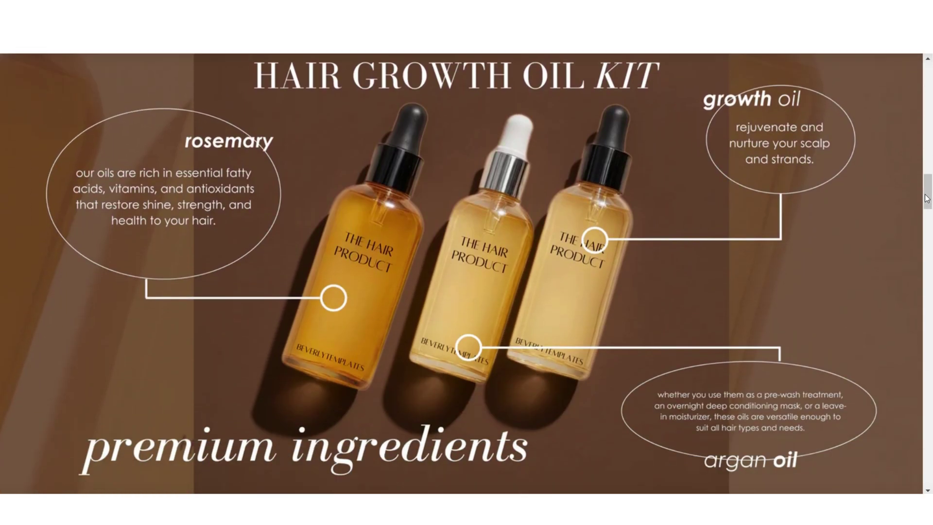
pyautogui.scroll(-8, 926, 198)
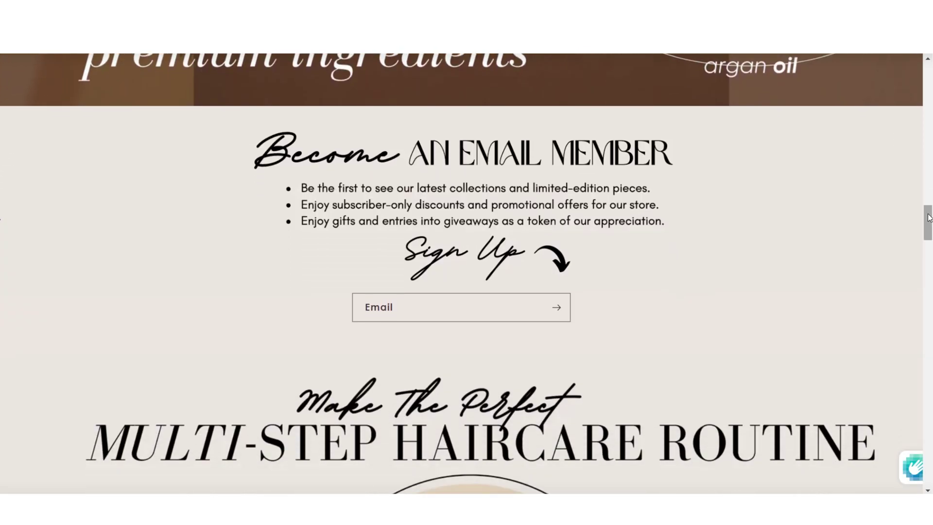
pyautogui.click(427, 316)
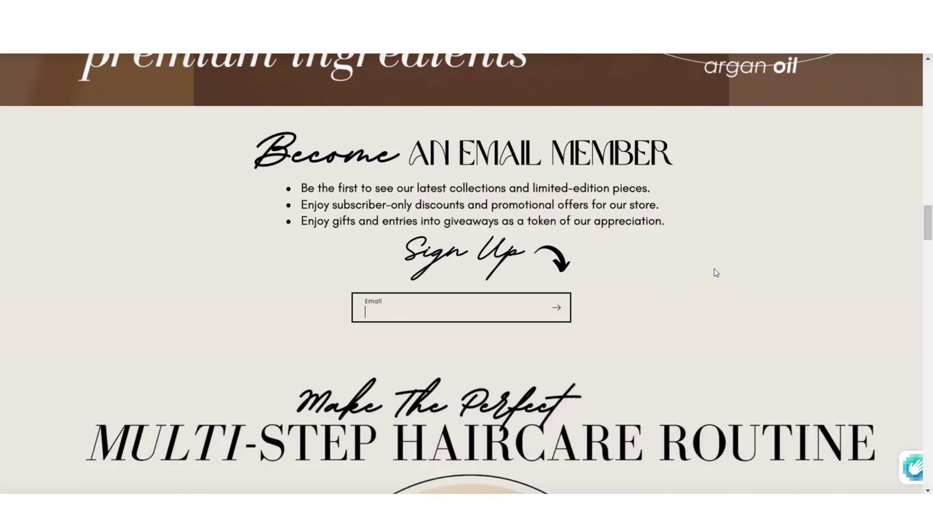
# Test the footer's email subscription form by submitting it with the email field empty.
pyautogui.scroll(-20, 2, 362)
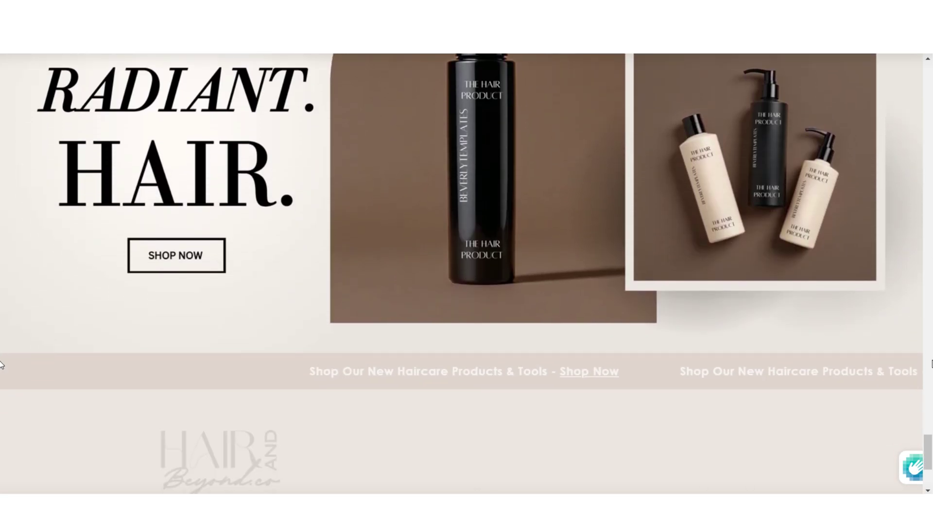
pyautogui.scroll(-4, 1, 365)
pyautogui.click(239, 383)
pyautogui.press('Return')
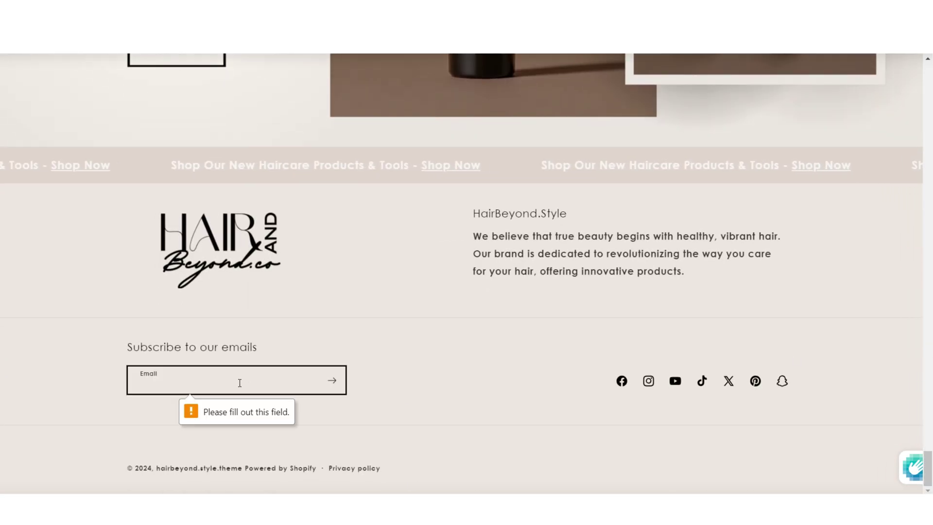
pyautogui.scroll(1, 242, 389)
pyautogui.scroll(-1, 257, 415)
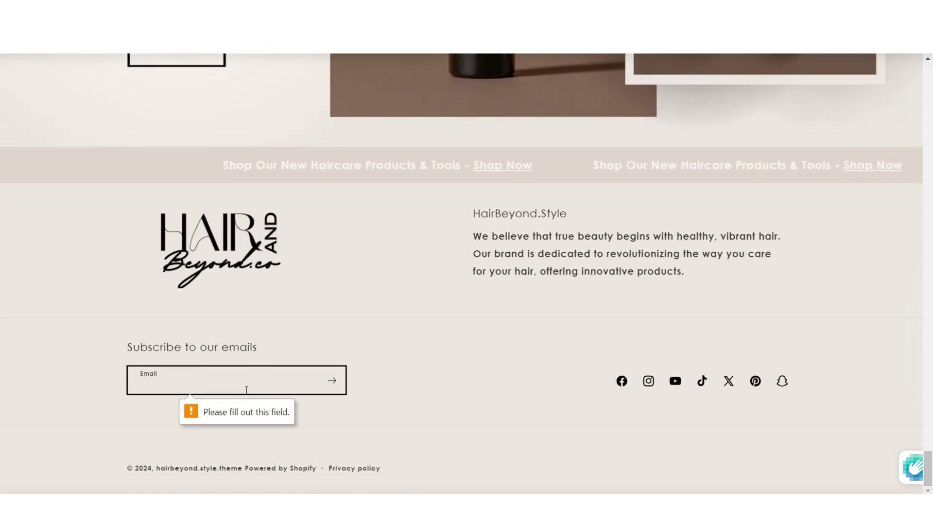
# Look back up through the storefront from the footer to the Become an Email Member section.
pyautogui.scroll(15, 1, 337)
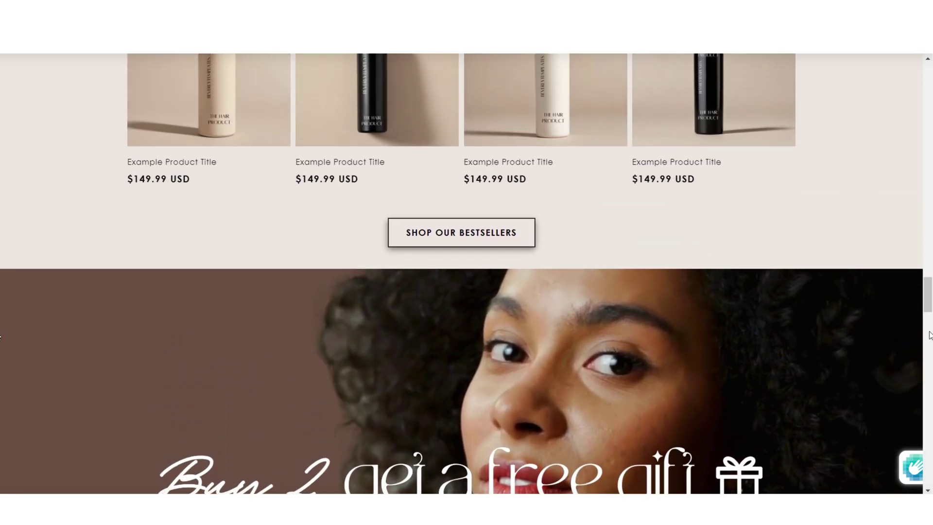
pyautogui.scroll(12, 930, 336)
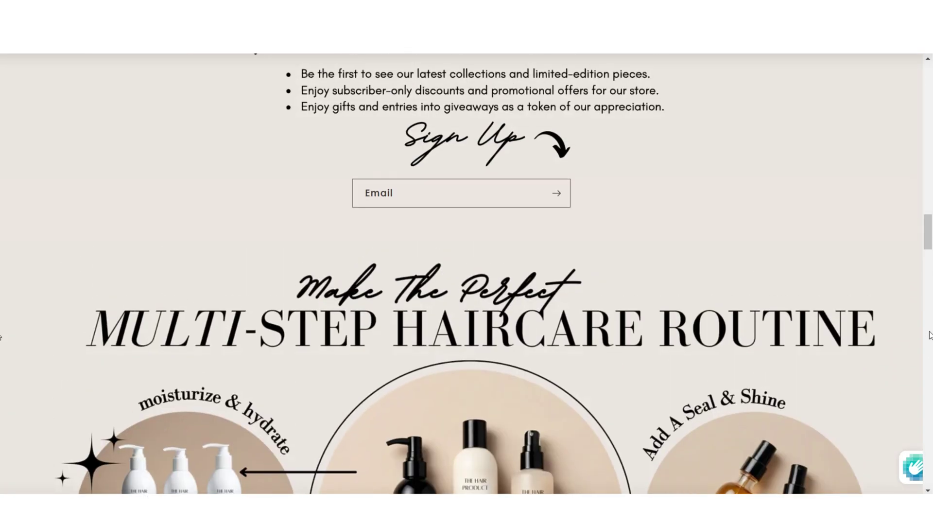
pyautogui.scroll(-3, 929, 335)
pyautogui.scroll(5, 929, 336)
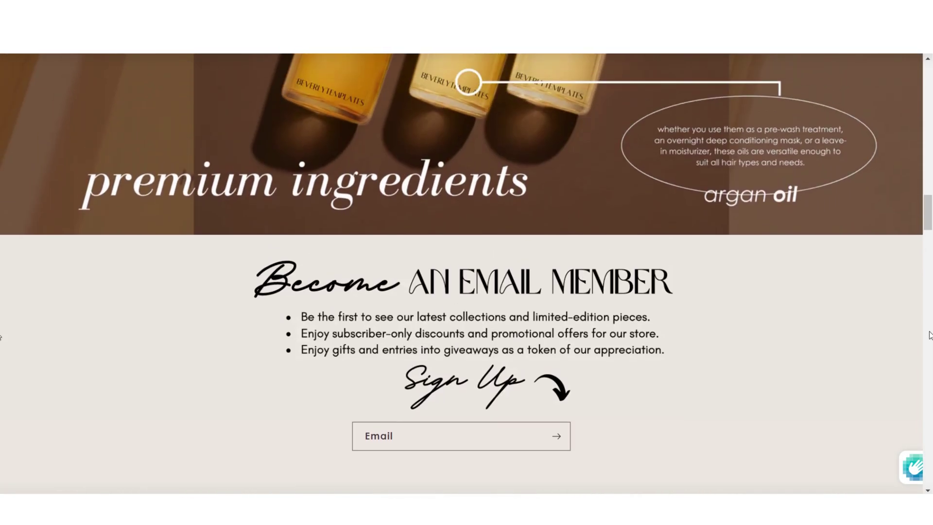
pyautogui.scroll(-3, 929, 335)
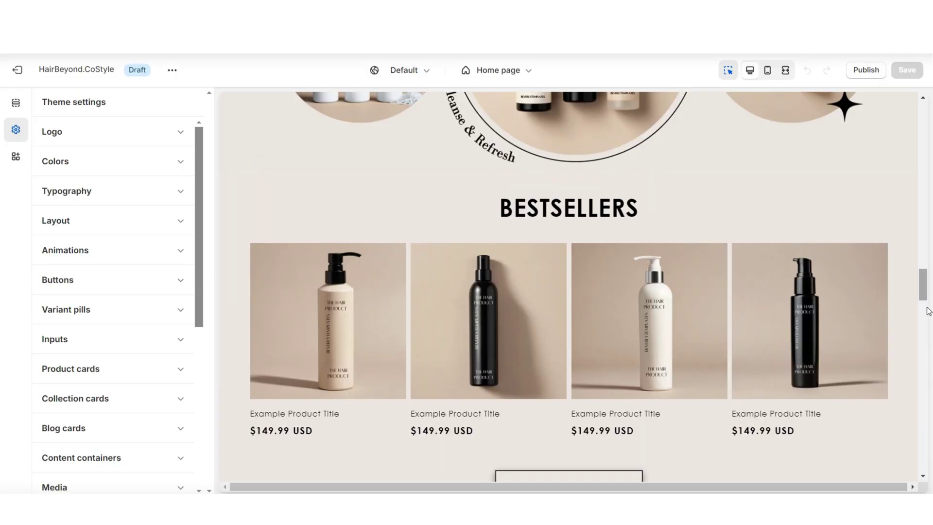
# Look through the home page preview from the haircare routine section down to the social media and blog sections.
pyautogui.scroll(3, 929, 311)
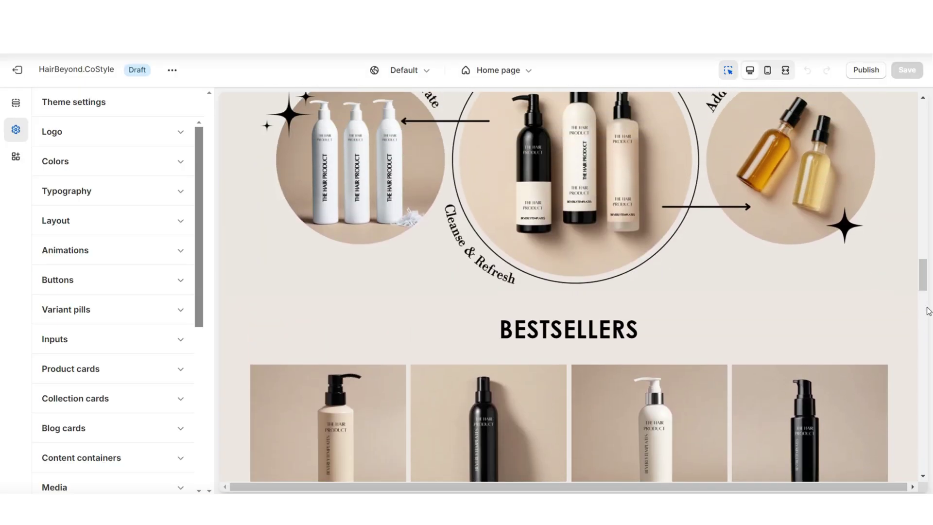
pyautogui.scroll(-10, 928, 311)
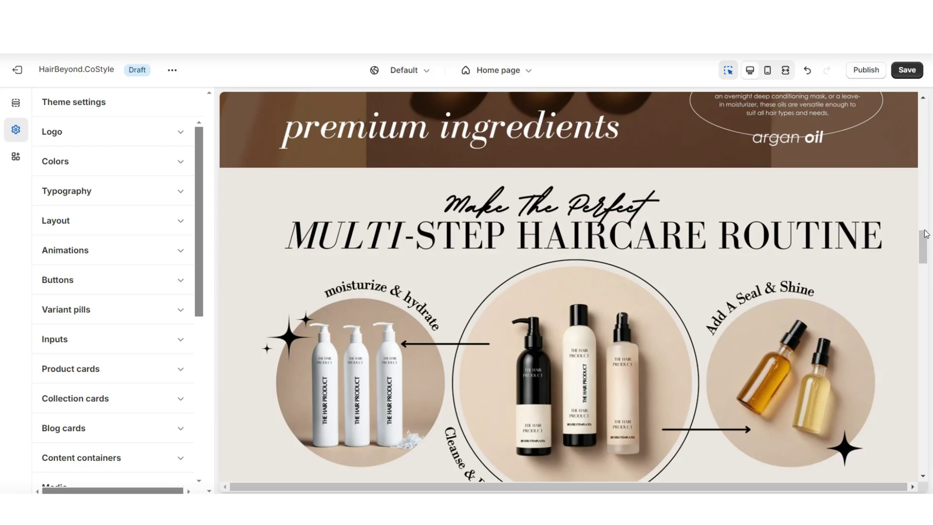
pyautogui.scroll(-1, 923, 235)
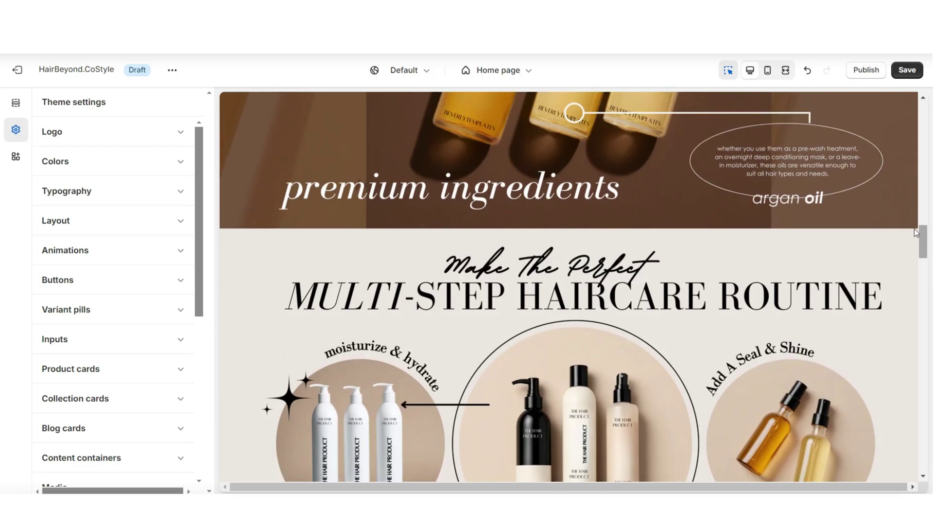
pyautogui.hotkey('ctrl', 'shift', 'f')
pyautogui.scroll(-15, 924, 275)
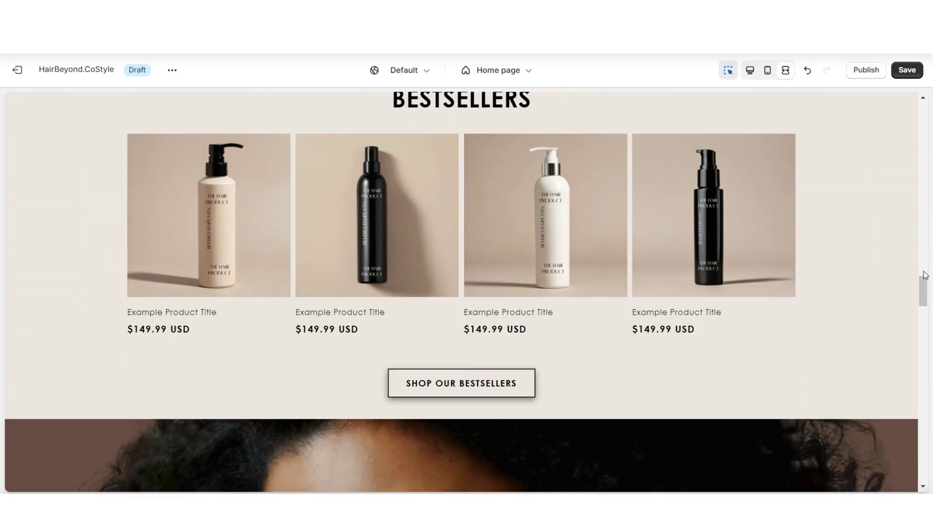
pyautogui.scroll(-10, 924, 274)
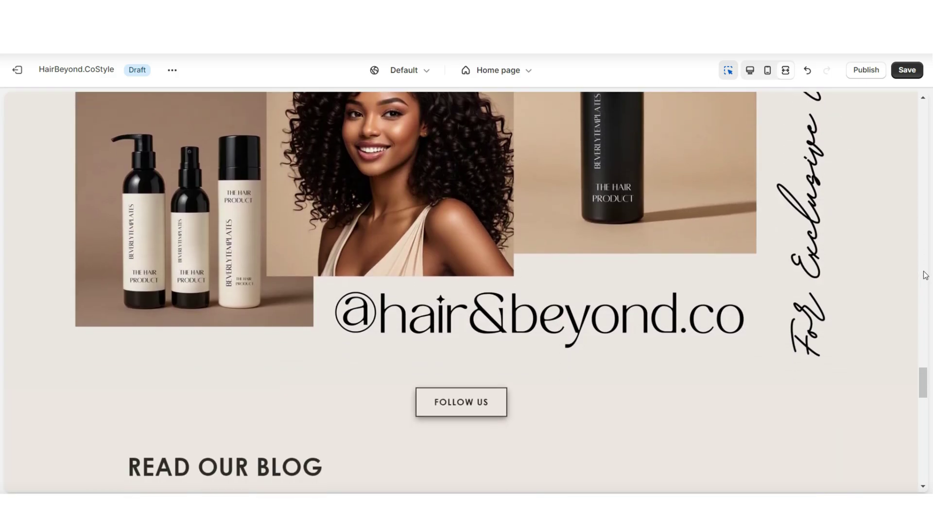
pyautogui.scroll(5, 925, 275)
# Add an Email signup section to the home page, between the premium ingredients banner and the haircare routine section.
pyautogui.click(171, 404)
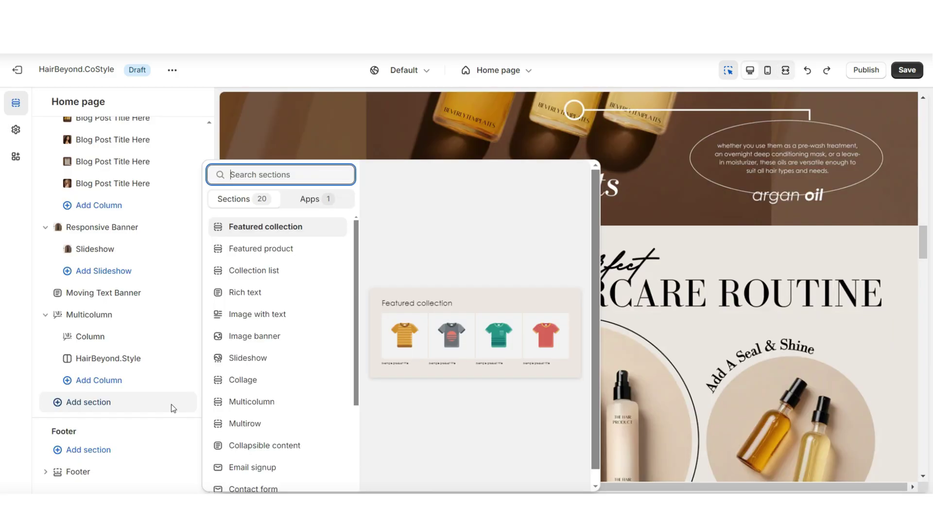
pyautogui.scroll(-3, 306, 398)
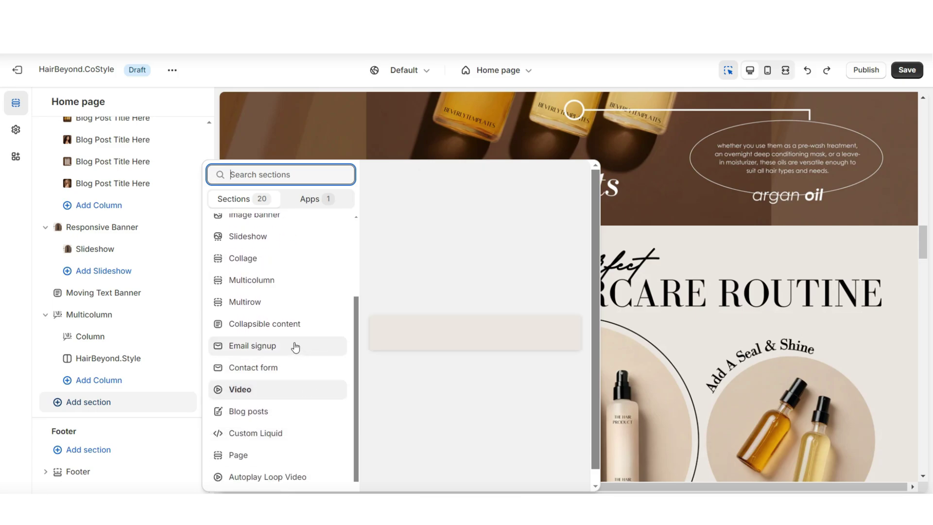
pyautogui.click(292, 351)
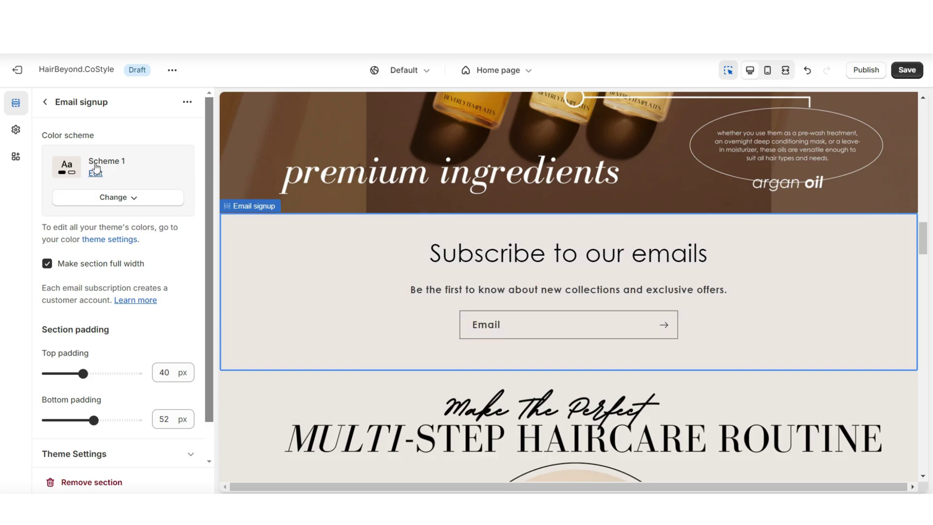
# Try Scheme 3 without full width on the email signup section and check it in the full-screen preview.
pyautogui.click(79, 195)
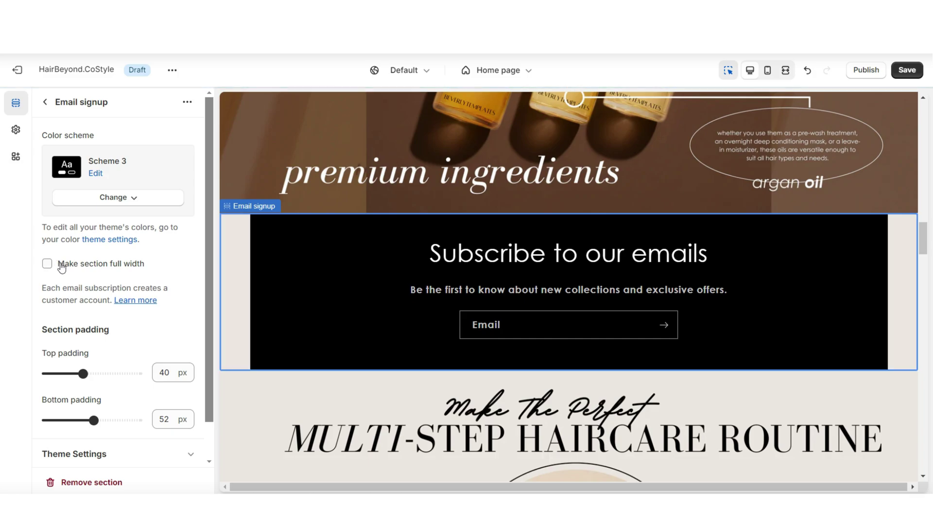
pyautogui.click(785, 70)
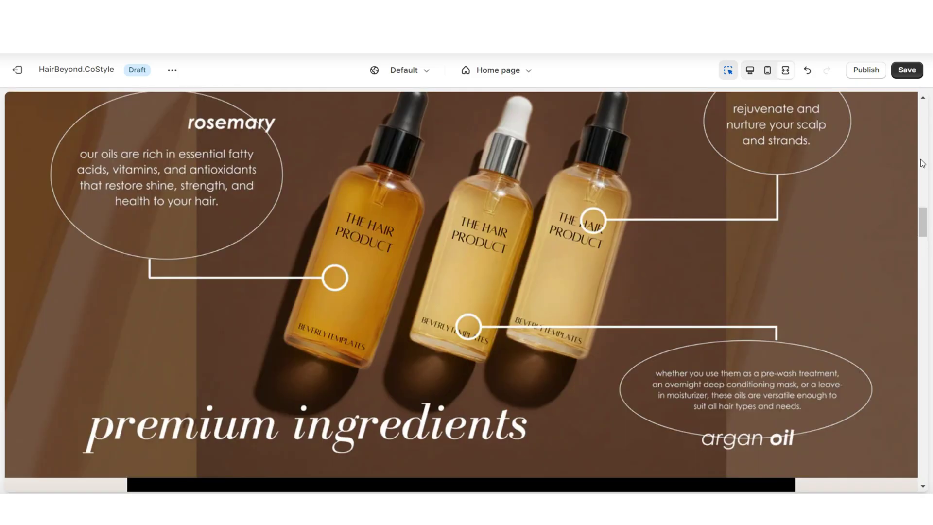
pyautogui.scroll(-8, 922, 163)
pyautogui.scroll(2, 921, 163)
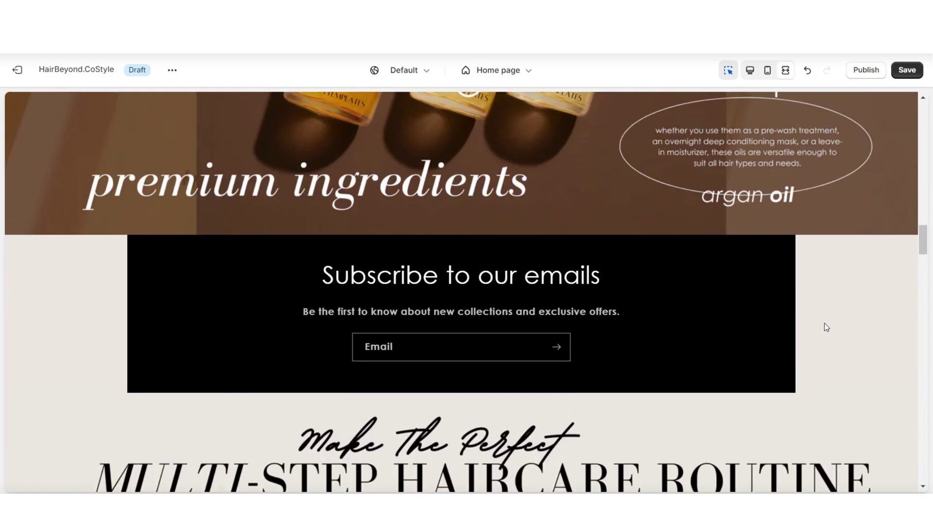
# Change the email signup heading to "Join Our Email List And Get 10% Off Your First Purchase".
pyautogui.click(387, 235)
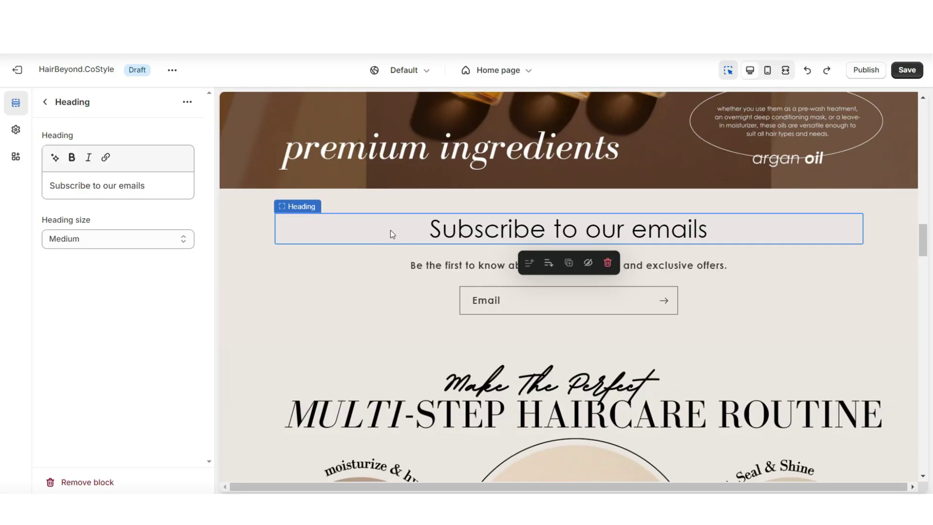
pyautogui.tripleClick(99, 189)
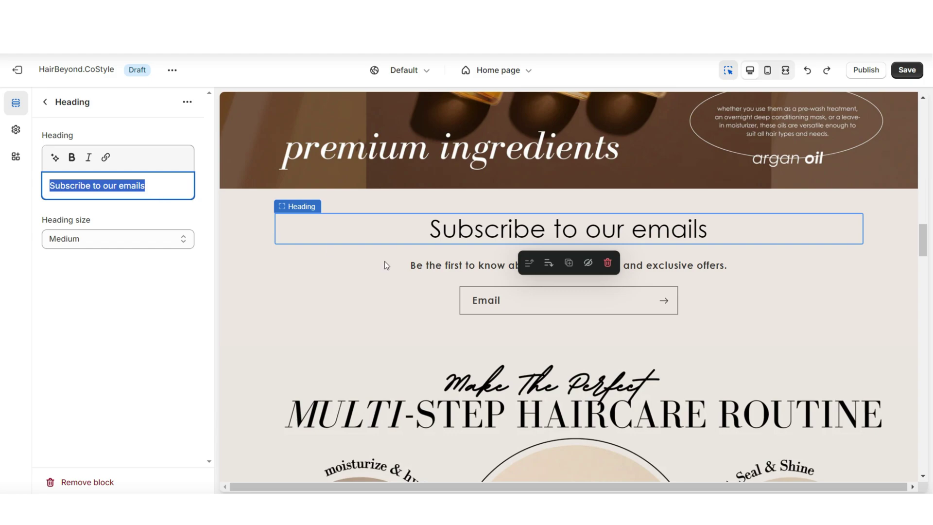
pyautogui.write('Join Our Email List G')
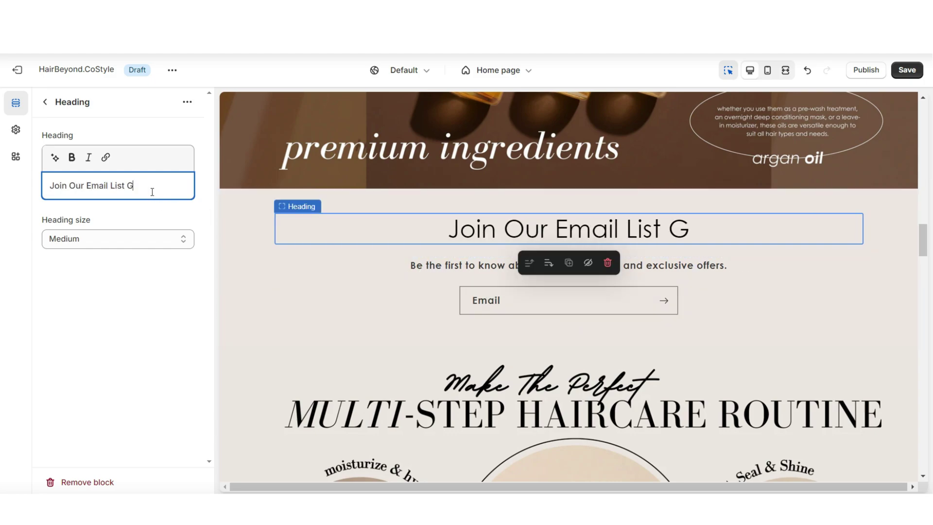
pyautogui.press('BackSpace')
pyautogui.write('And Get 10% Off Your ')
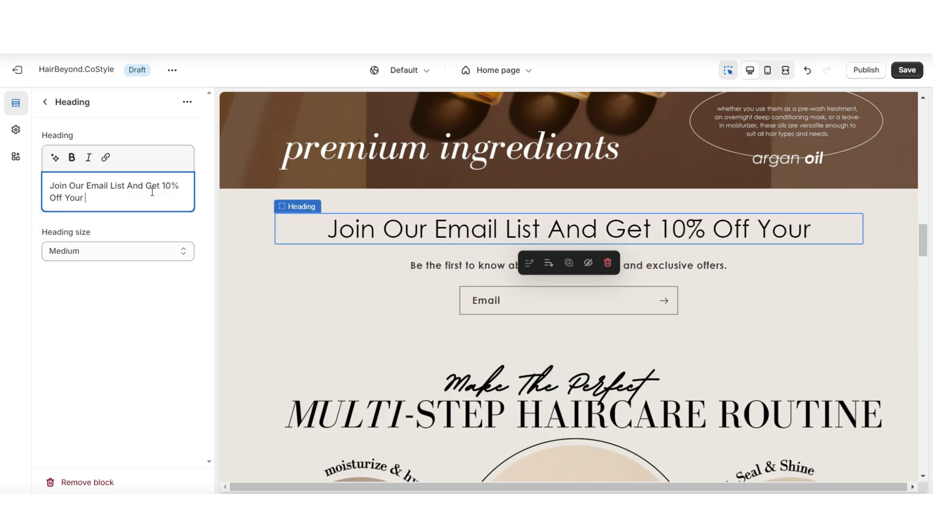
pyautogui.write('First Purchase')
# Make the email signup heading bold and set its size to Small after trying Large.
pyautogui.moveTo(144, 198); pyautogui.dragTo(35, 188)
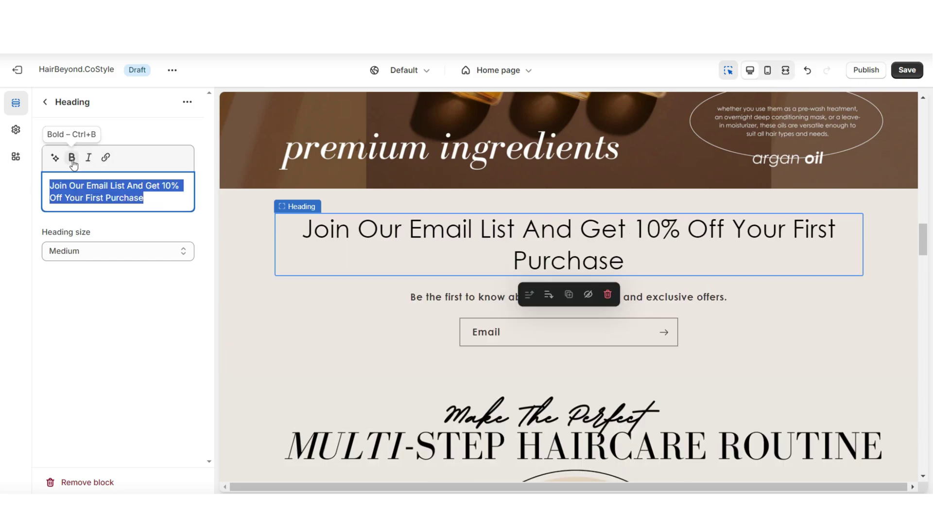
pyautogui.click(75, 252)
pyautogui.click(77, 286)
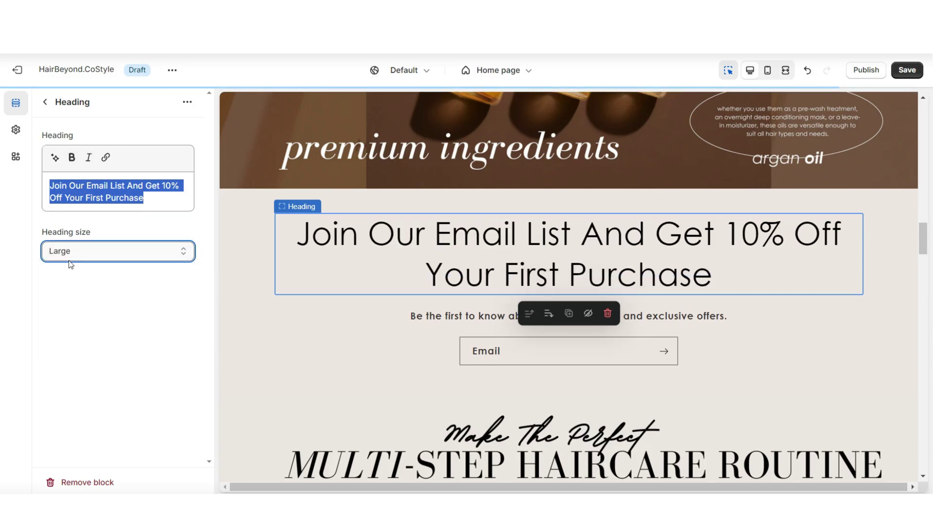
pyautogui.click(78, 252)
pyautogui.click(82, 265)
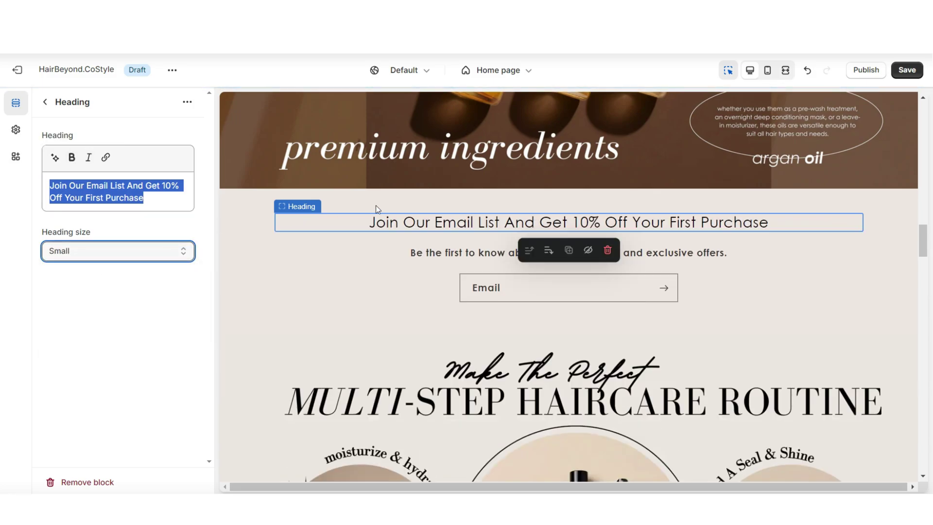
# Format the email signup subheading as bold, italic Heading 4 text and check the section in the full-screen preview.
pyautogui.click(408, 253)
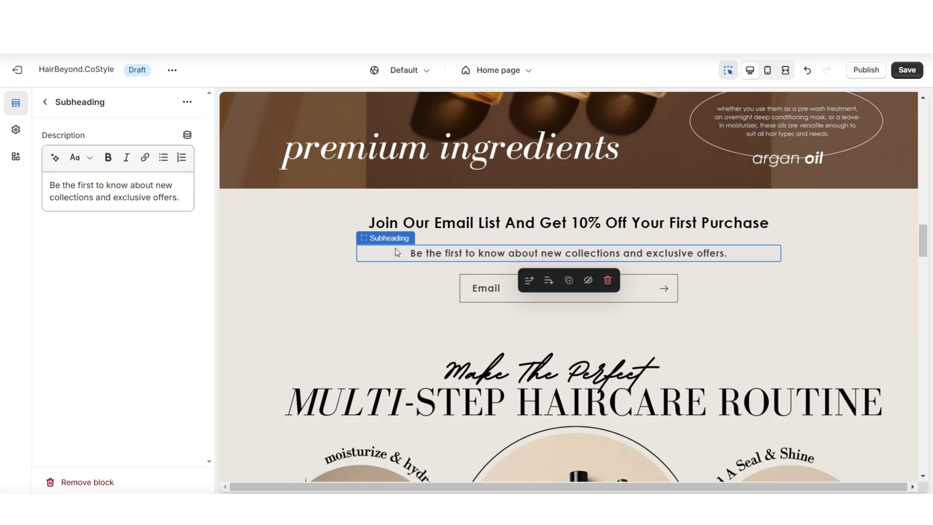
pyautogui.tripleClick(128, 180)
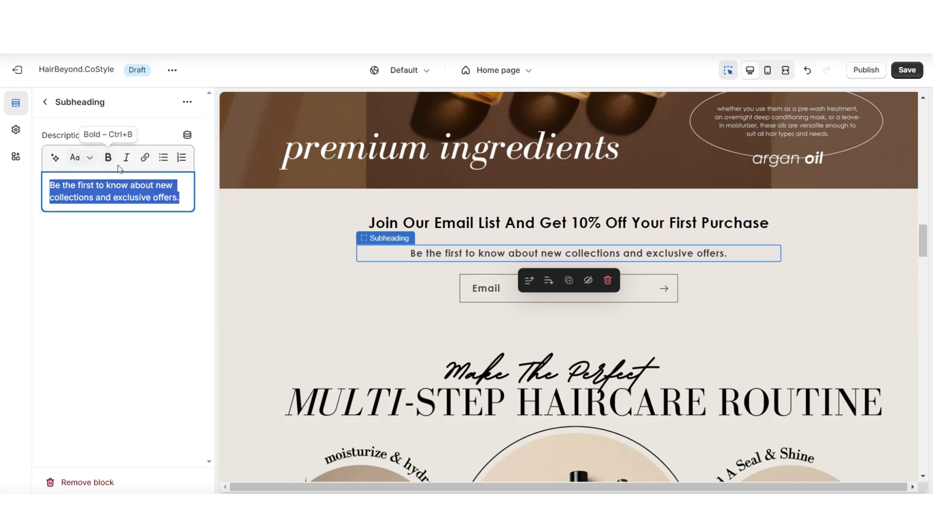
pyautogui.click(86, 160)
pyautogui.click(82, 275)
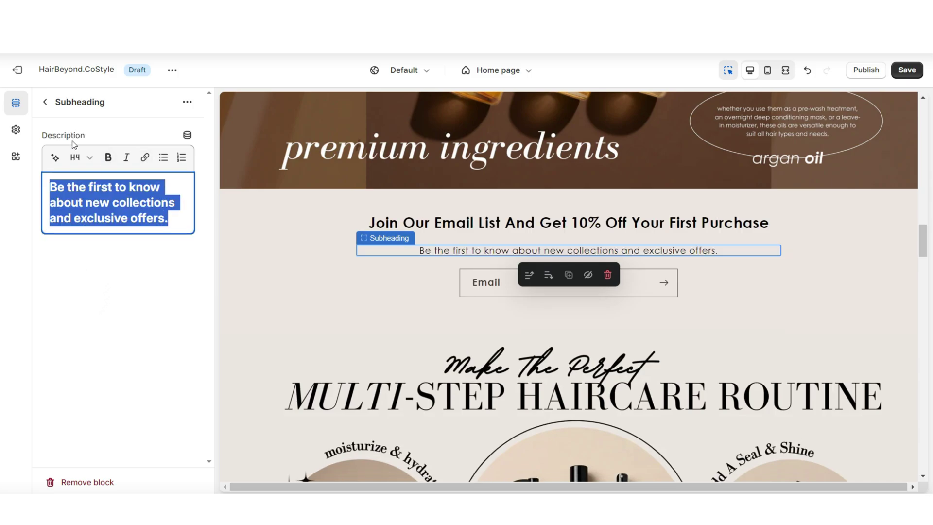
pyautogui.click(108, 157)
pyautogui.click(125, 157)
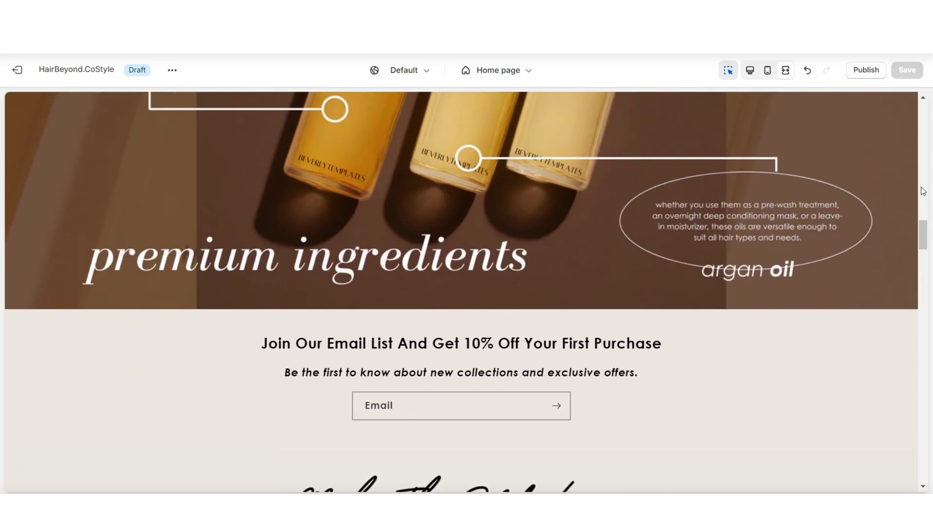
pyautogui.scroll(-4, 920, 187)
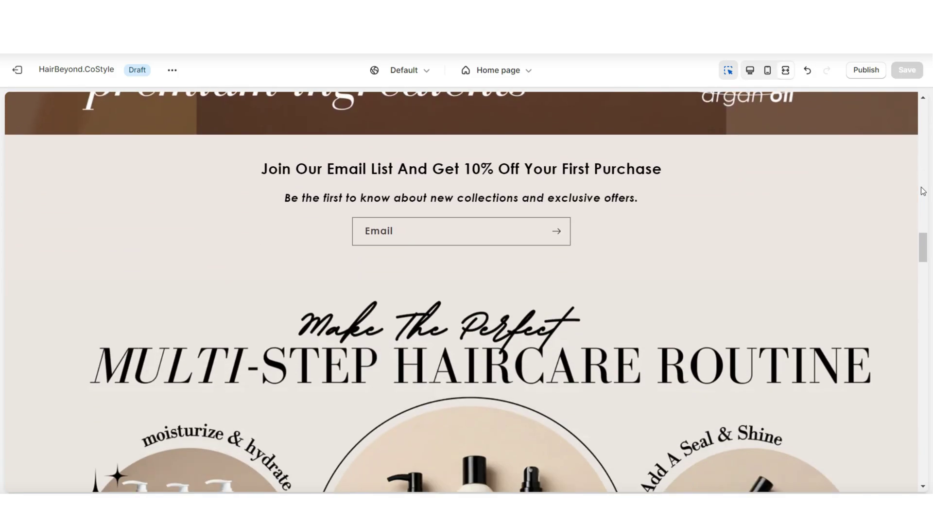
pyautogui.scroll(3, 923, 190)
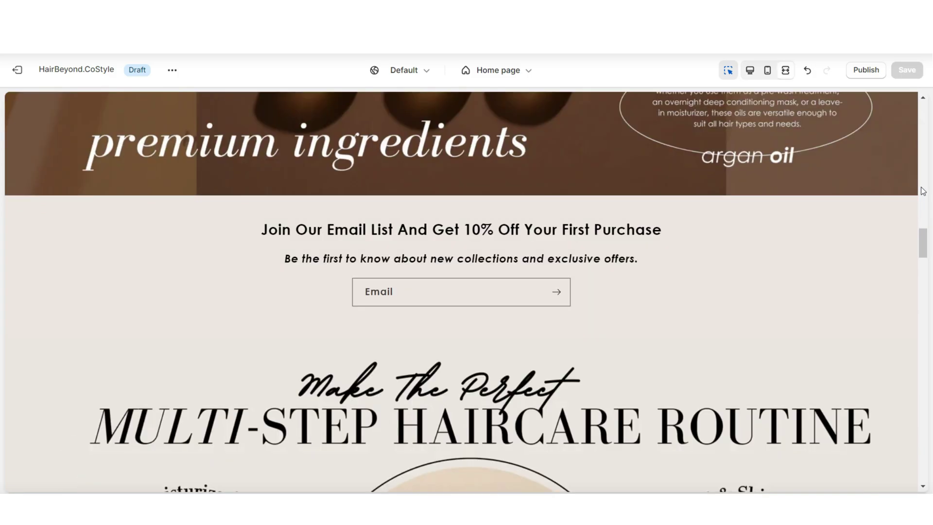
pyautogui.click(749, 68)
# Turn on the email signup form in the home page footer.
pyautogui.scroll(-4, 924, 357)
pyautogui.scroll(-3, 925, 357)
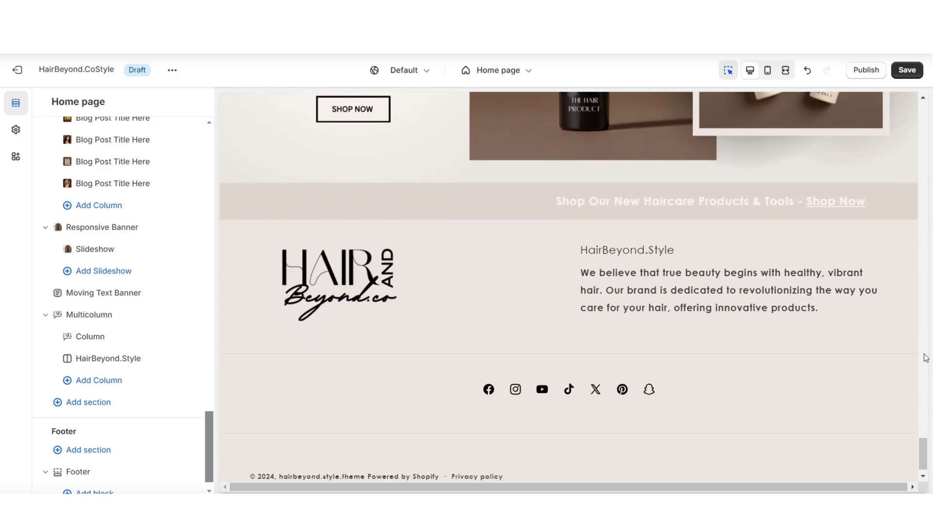
pyautogui.click(336, 398)
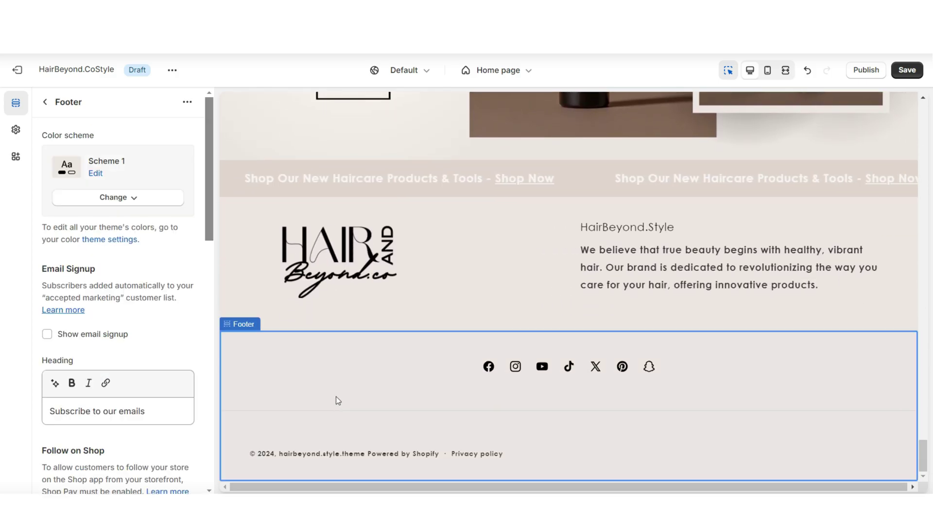
pyautogui.click(46, 334)
pyautogui.scroll(-1, 185, 333)
pyautogui.scroll(-2, 128, 296)
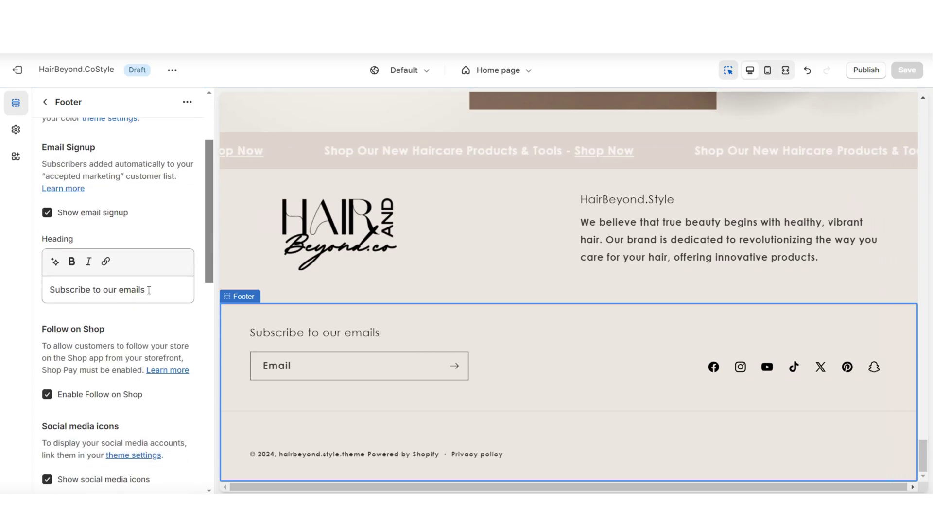
# Change the footer's email signup heading to "Join Our Email Family & Receive Discounts!" and preview the footer full screen.
pyautogui.tripleClick(187, 291)
pyautogui.write('Join Our Email Fami')
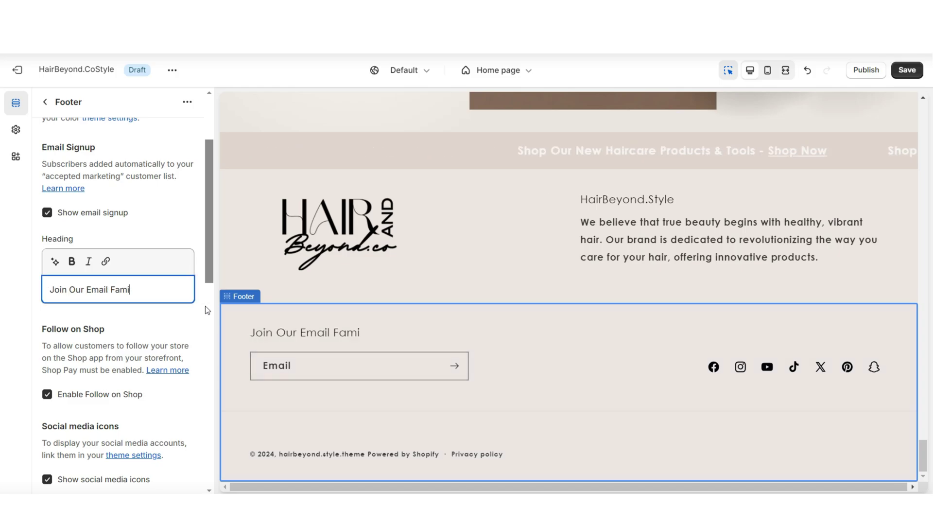
pyautogui.write('ly & Receive Discounts!')
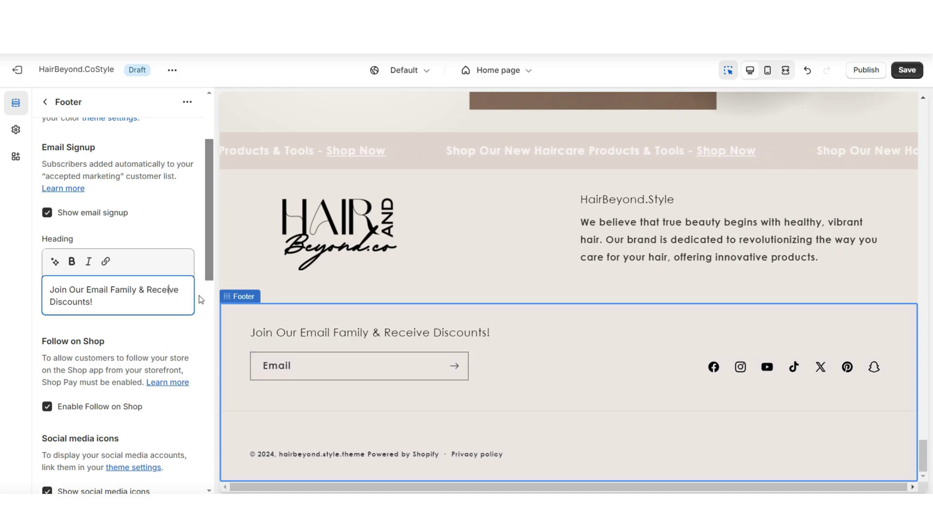
pyautogui.scroll(-5, 196, 300)
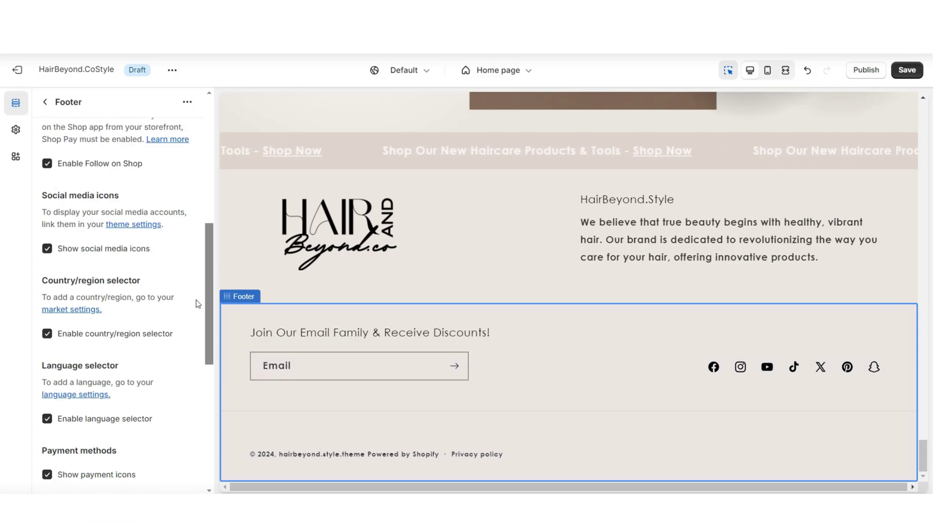
pyautogui.hotkey('ctrl', 'shift', 'f')
pyautogui.scroll(-5, 928, 386)
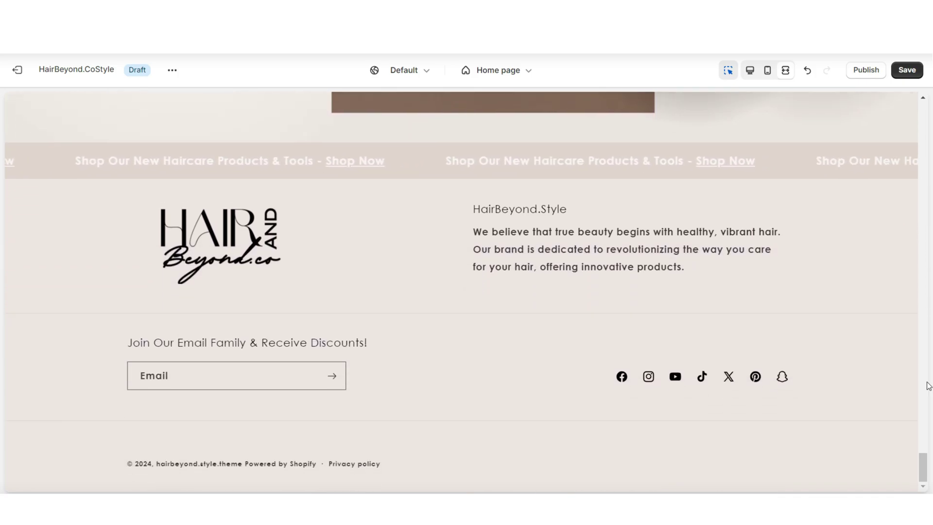
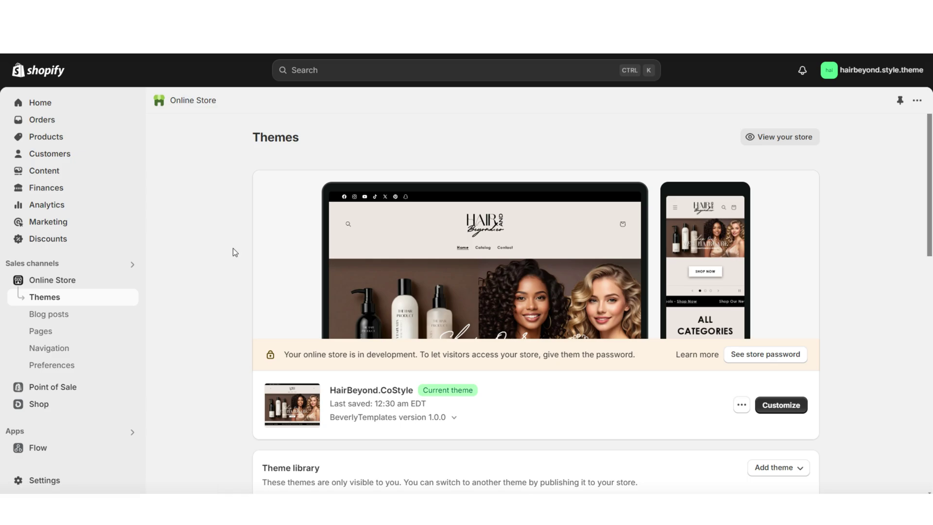
# Start a new online store page and title it "Email List".
pyautogui.click(79, 333)
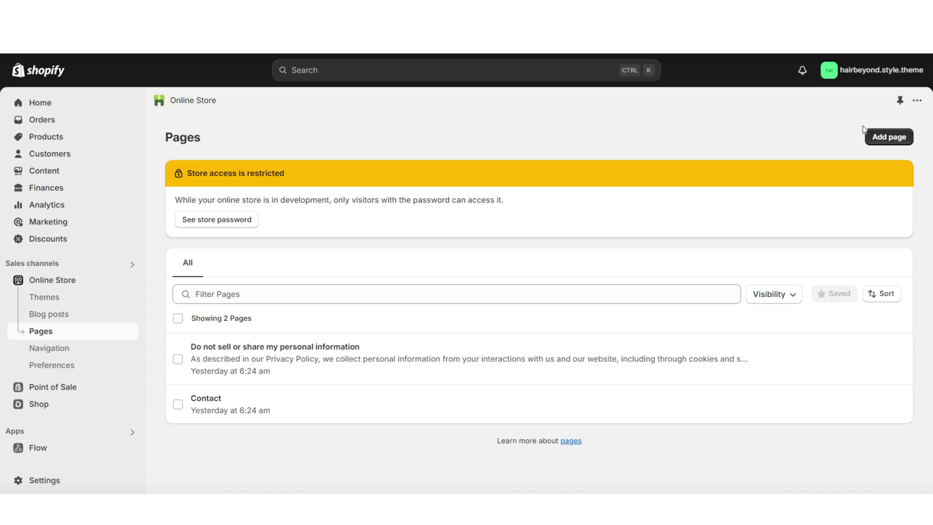
pyautogui.click(873, 138)
pyautogui.write('Email List')
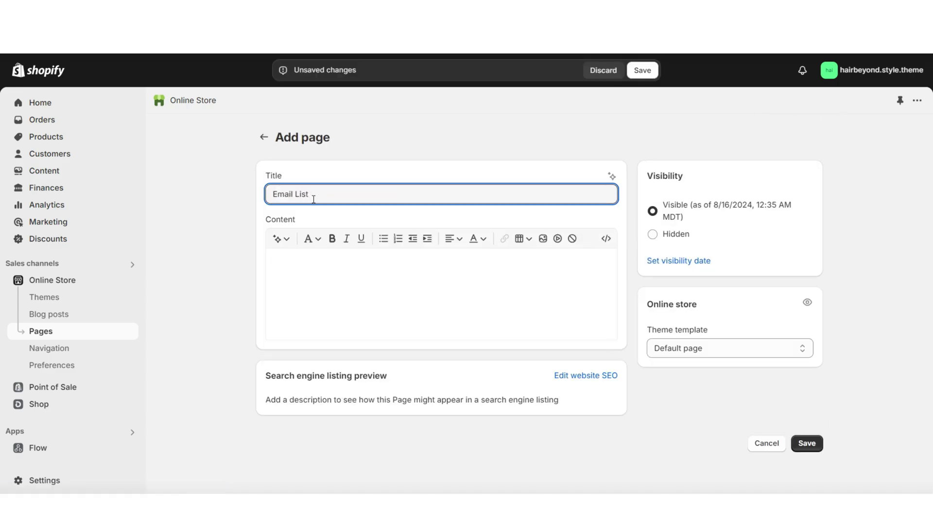
pyautogui.click(322, 174)
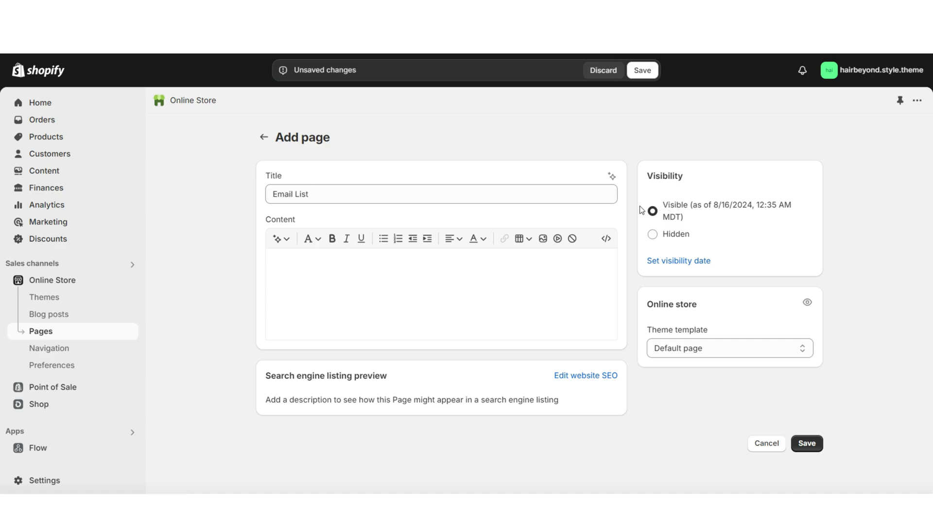
# Save the Email List page and create a page template named "emailpagetemplate" based on the default page.
pyautogui.click(642, 70)
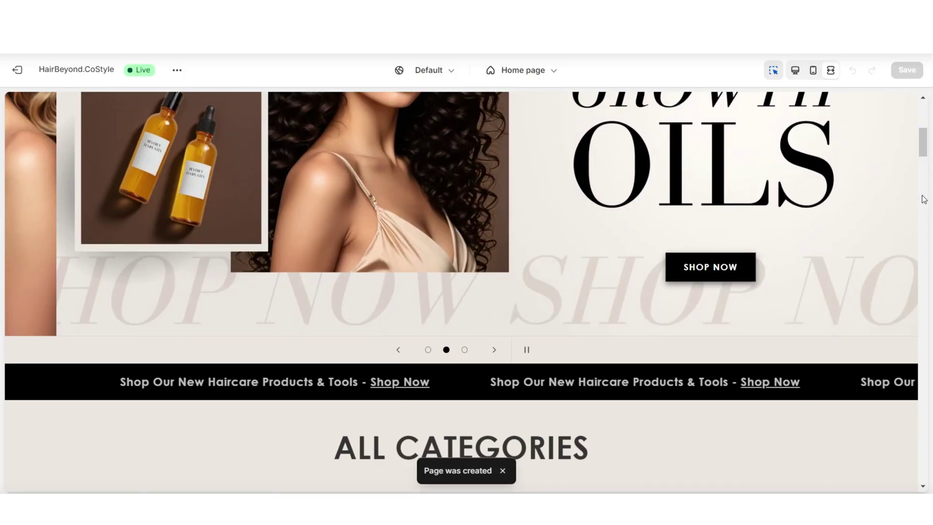
pyautogui.scroll(5, 924, 199)
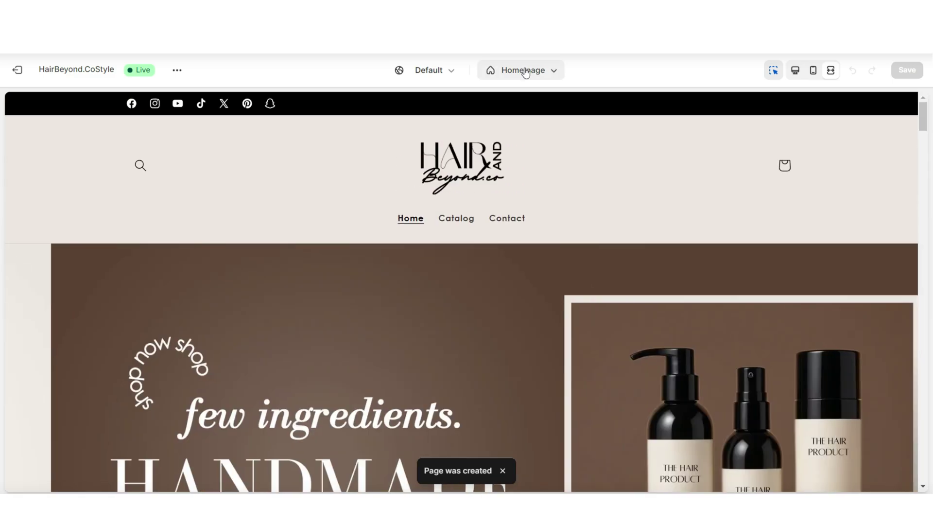
pyautogui.click(524, 70)
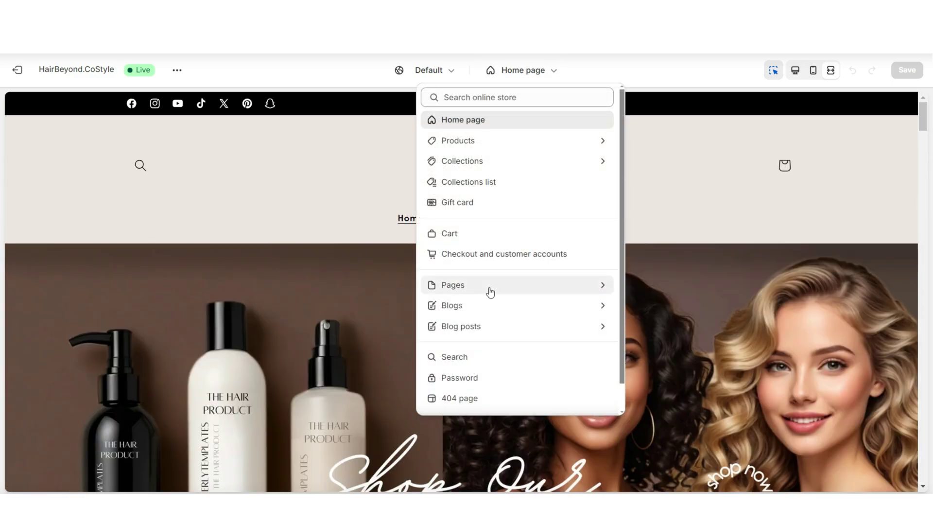
pyautogui.click(490, 291)
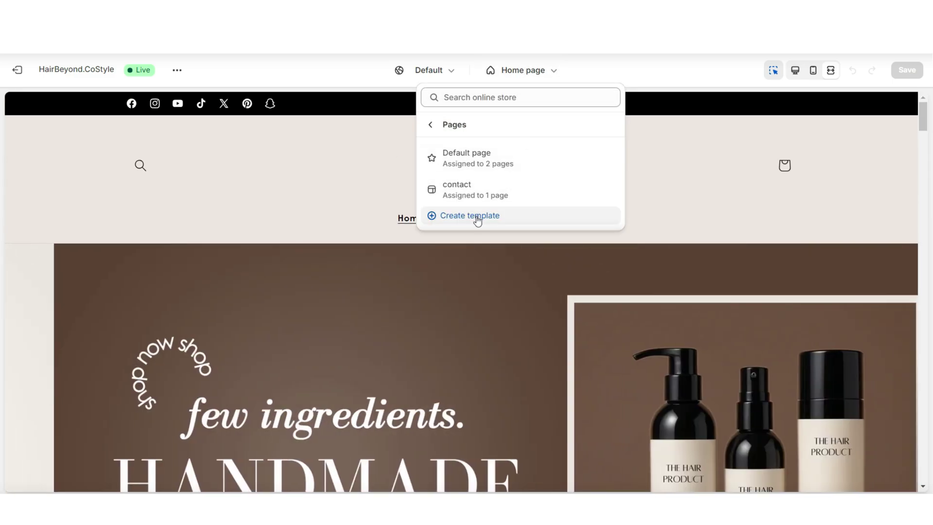
pyautogui.click(478, 216)
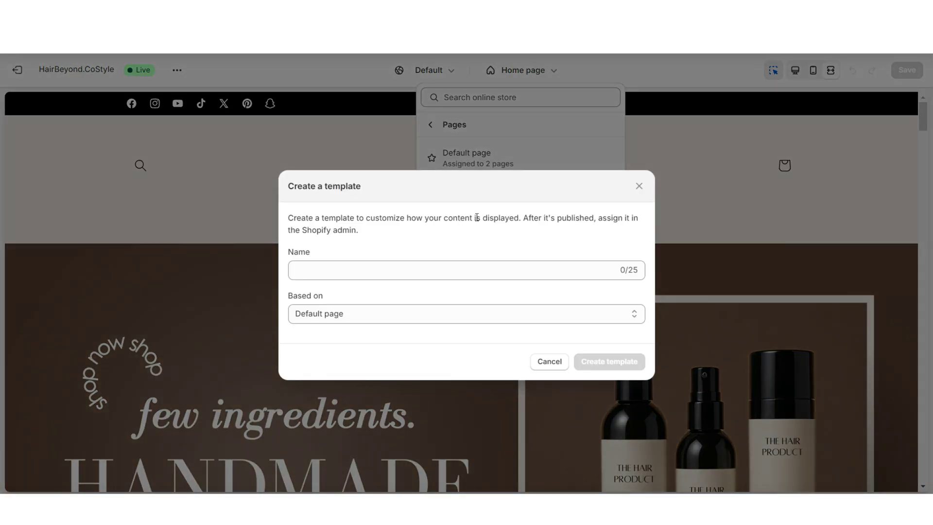
pyautogui.click(430, 269)
pyautogui.write('emailpagetemplate')
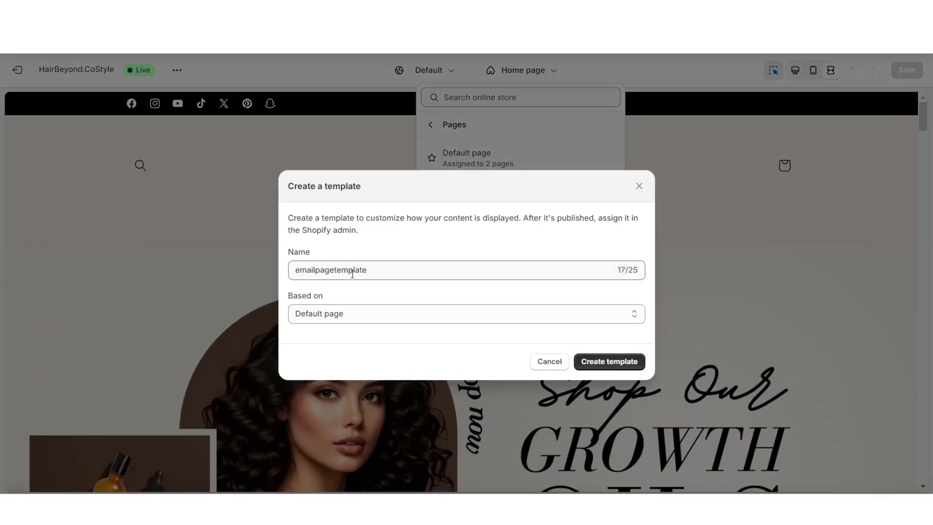
pyautogui.click(584, 360)
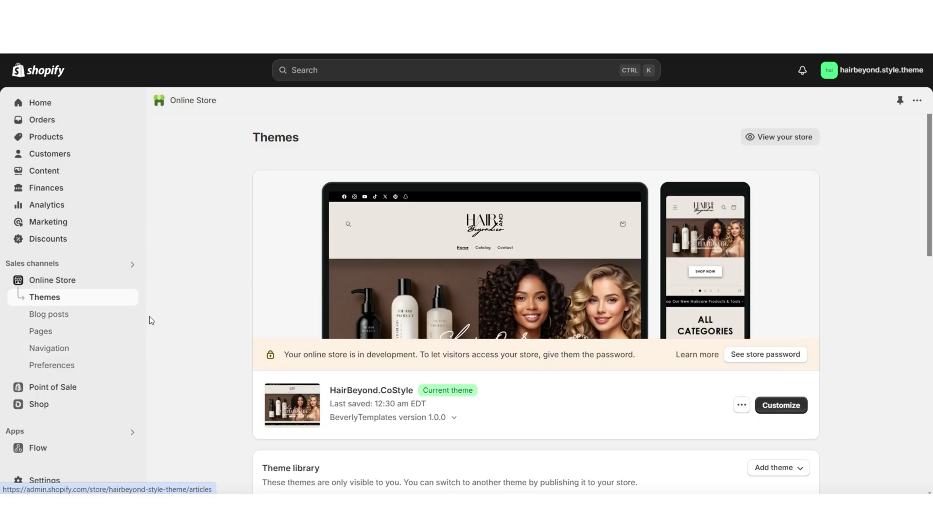
# Assign the emailpagetemplate theme template to the Email List page and save the page.
pyautogui.click(104, 339)
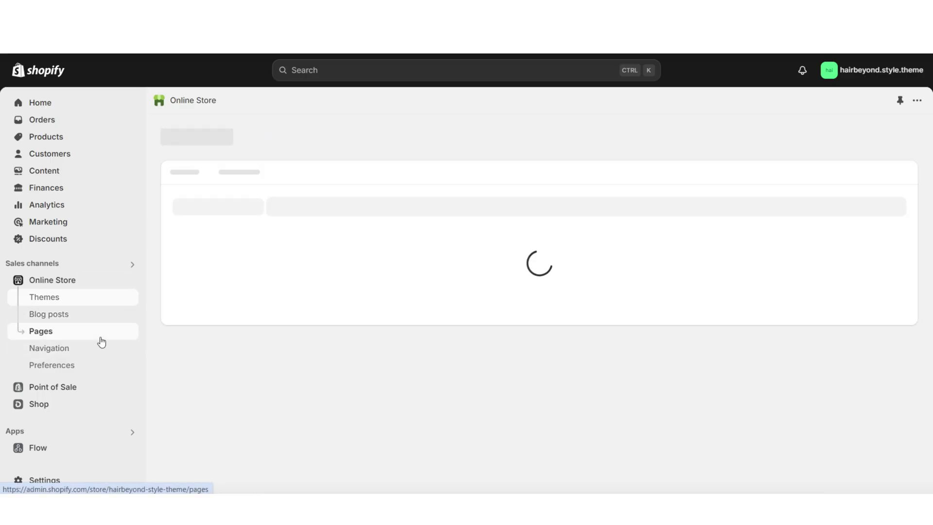
pyautogui.click(200, 346)
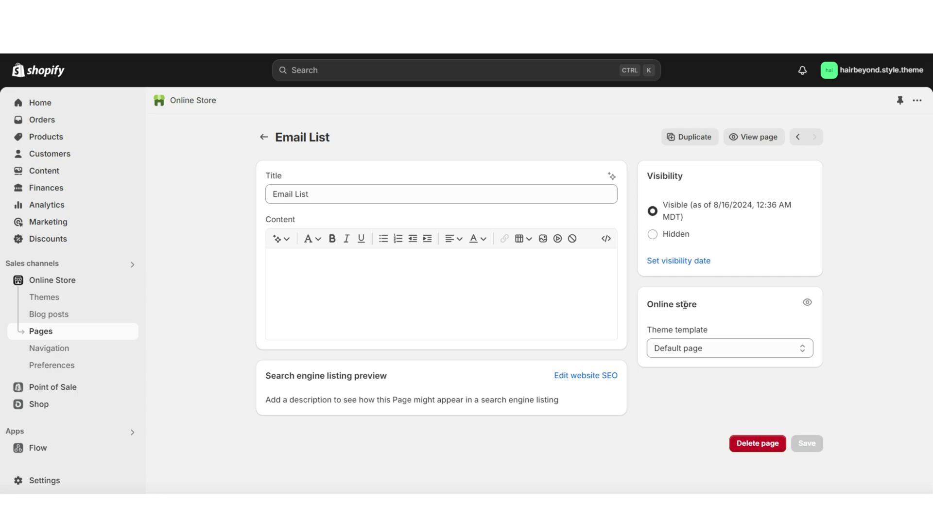
pyautogui.click(687, 350)
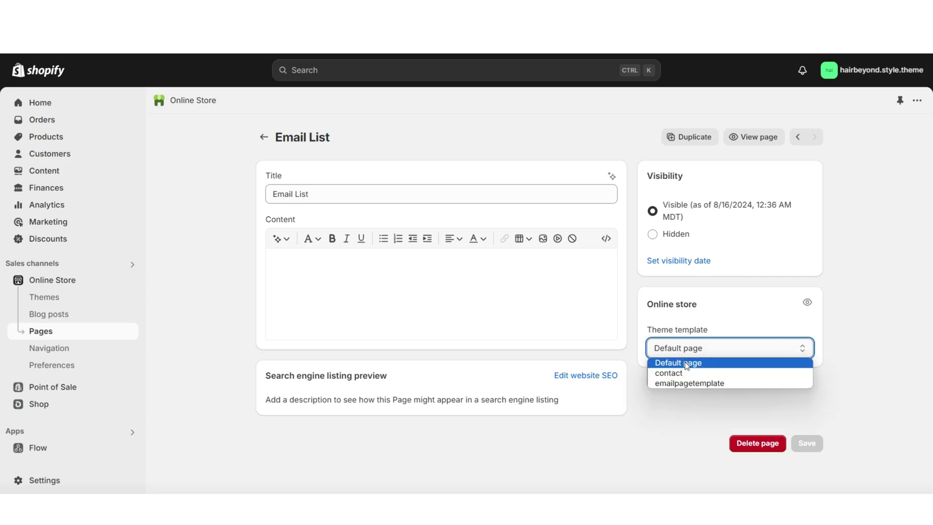
pyautogui.click(682, 384)
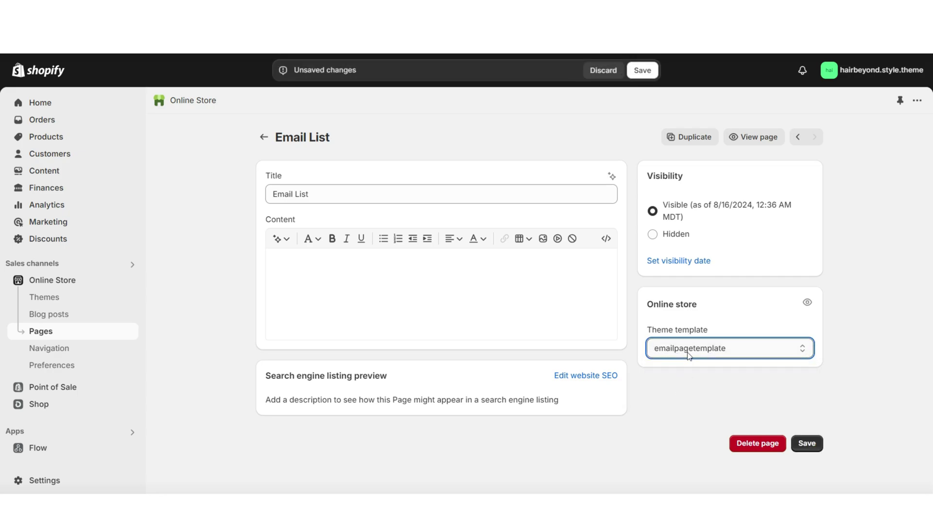
pyautogui.click(815, 448)
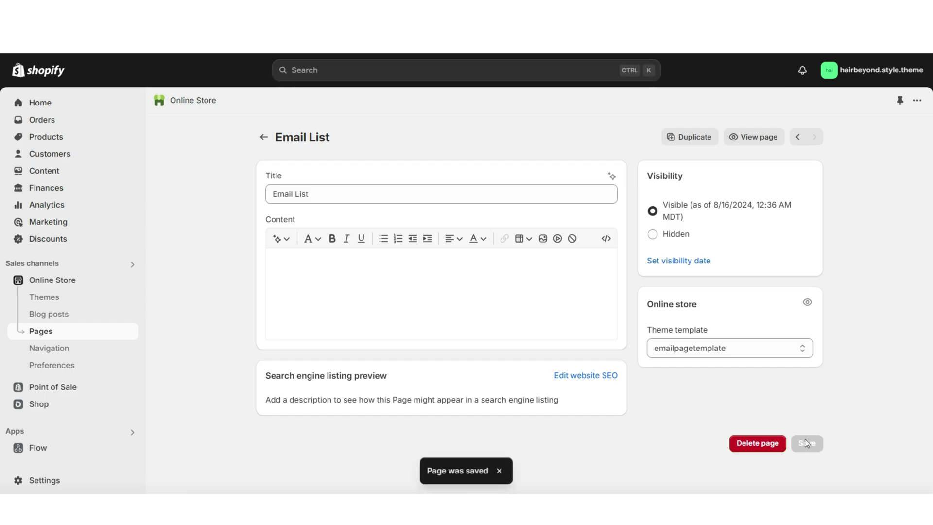
# Add an "Email Signup" item linking to the Email List page to New Menu and save the menu.
pyautogui.hotkey('alt', 'Left')
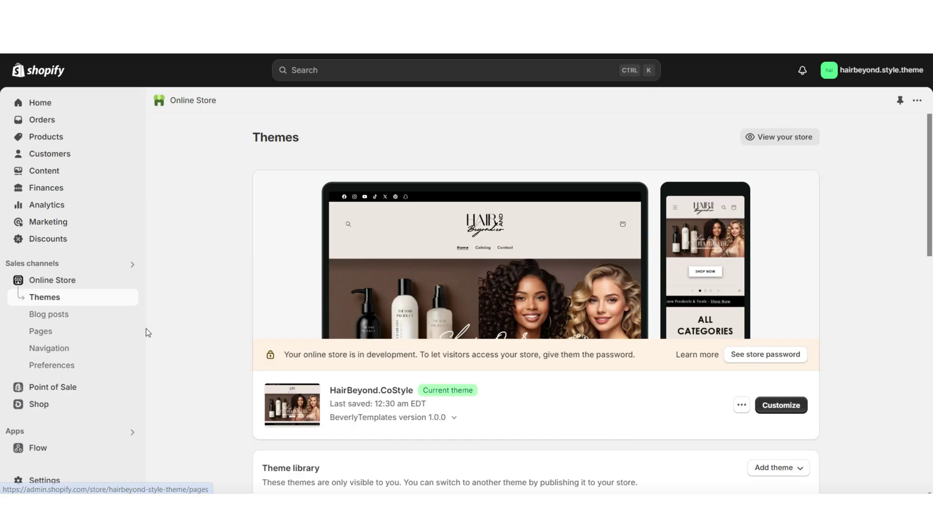
pyautogui.click(73, 354)
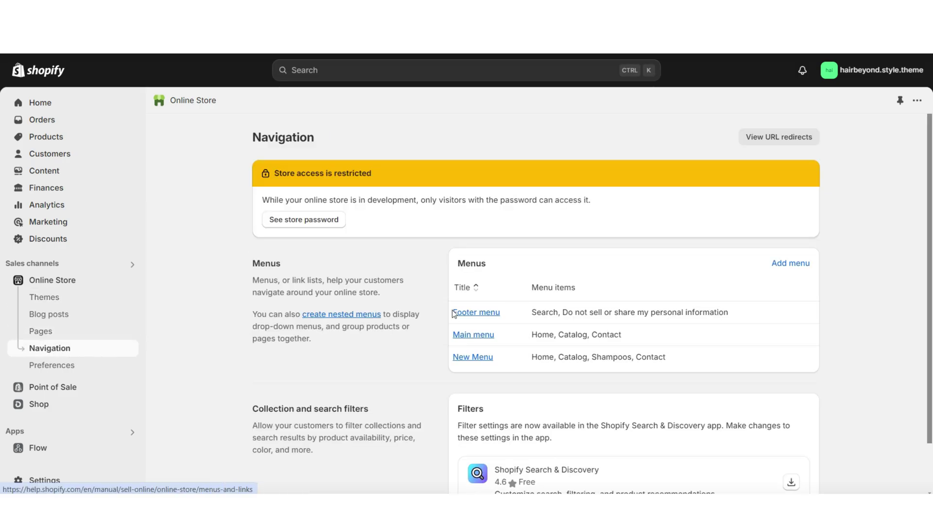
pyautogui.click(465, 357)
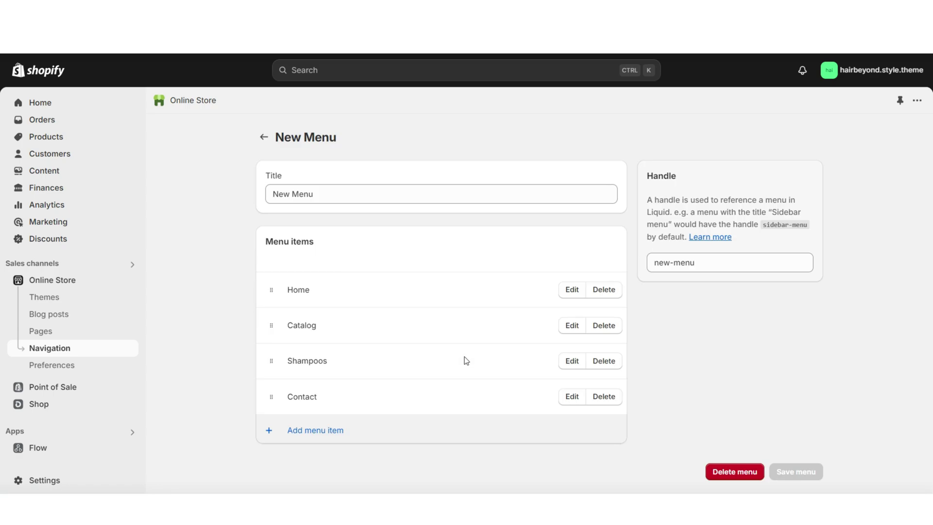
pyautogui.click(330, 430)
pyautogui.click(777, 182)
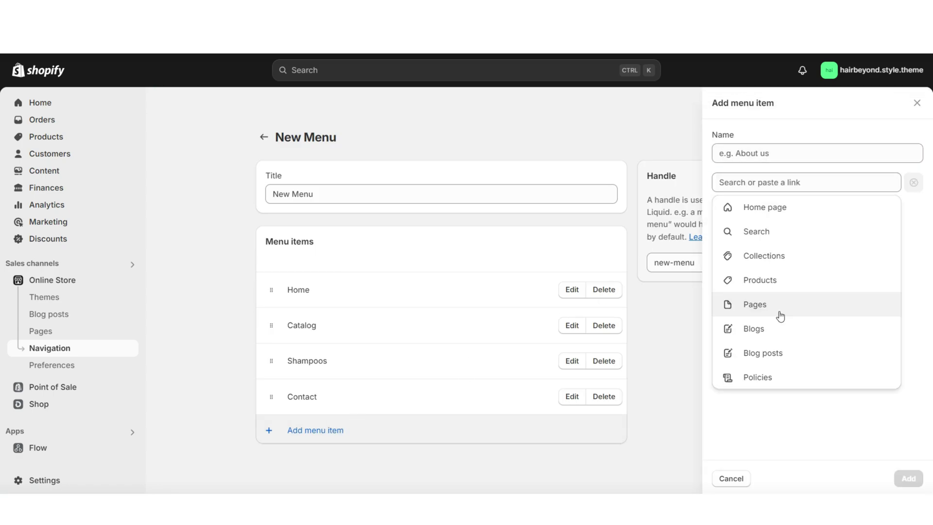
pyautogui.click(778, 311)
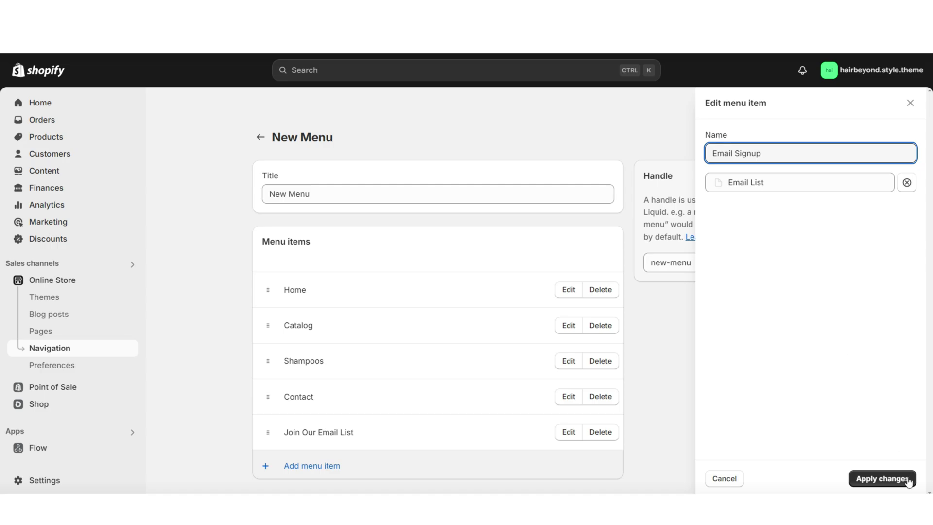
pyautogui.click(893, 480)
pyautogui.click(641, 71)
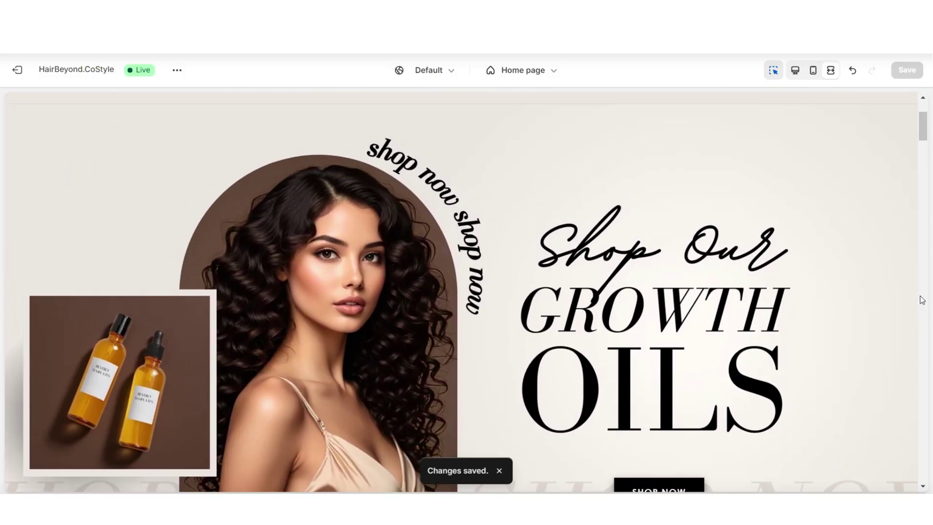
# Open the Email Signup page from the storefront menu in the theme editor and add an Image banner section to its template.
pyautogui.scroll(3, 922, 300)
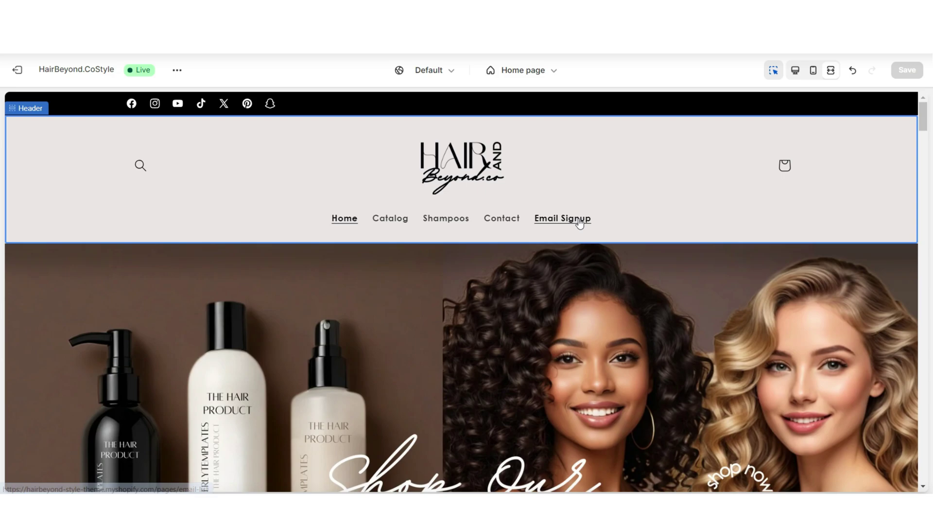
pyautogui.click(580, 222)
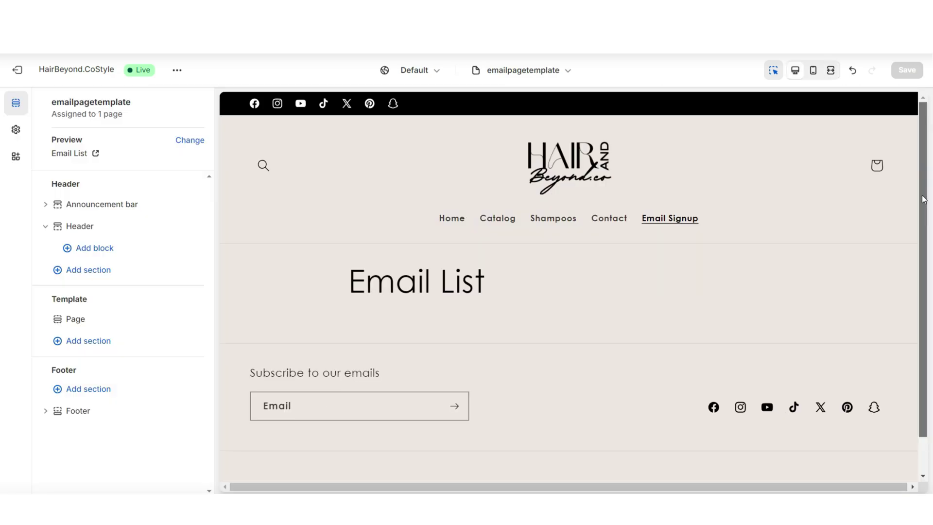
pyautogui.moveTo(924, 201); pyautogui.dragTo(924, 245)
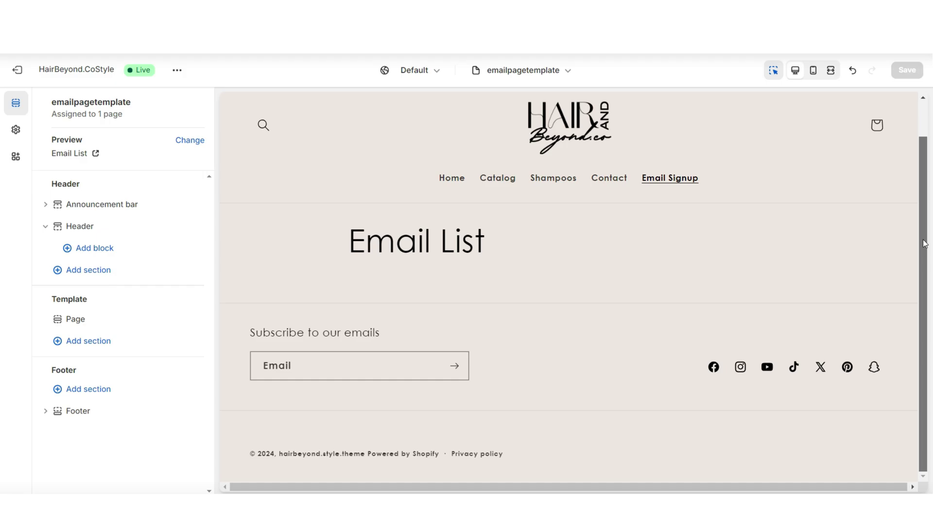
pyautogui.click(80, 341)
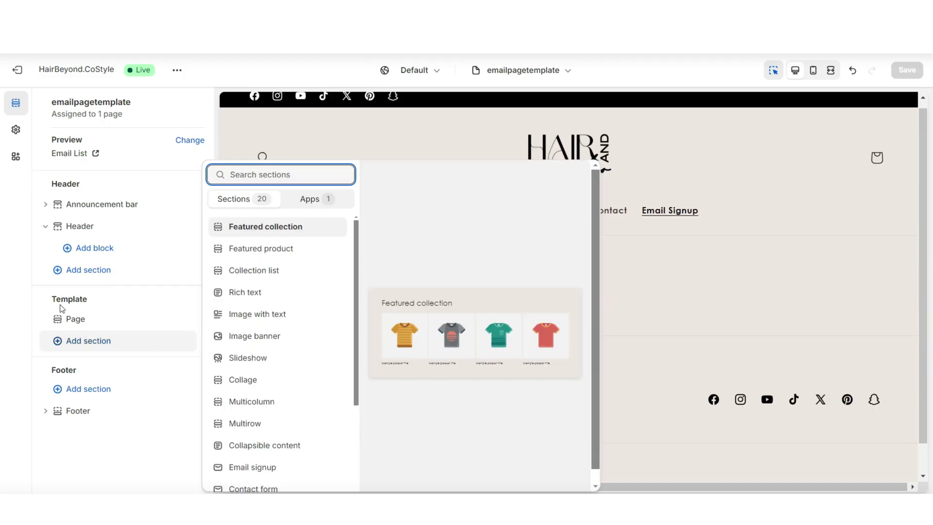
pyautogui.click(285, 343)
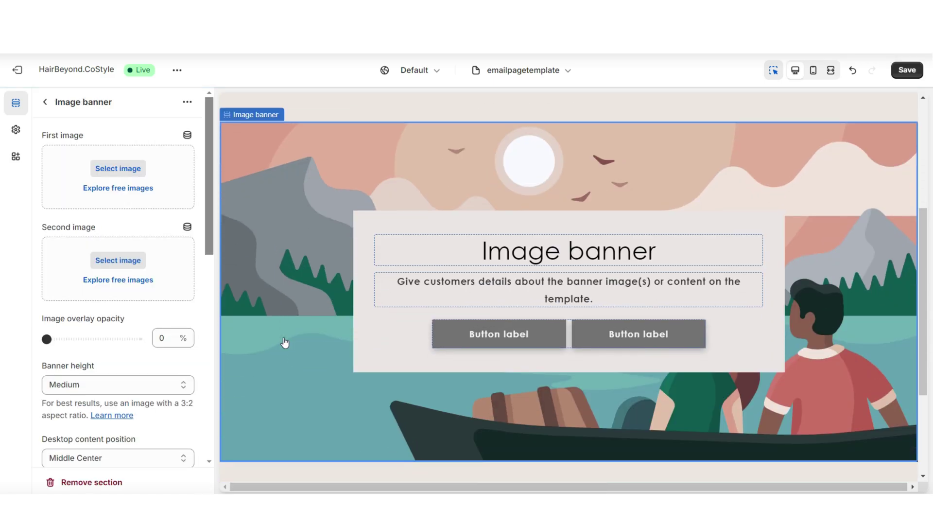
# Add an Email signup section below the image banner in the email page template and save.
pyautogui.scroll(-3, 284, 341)
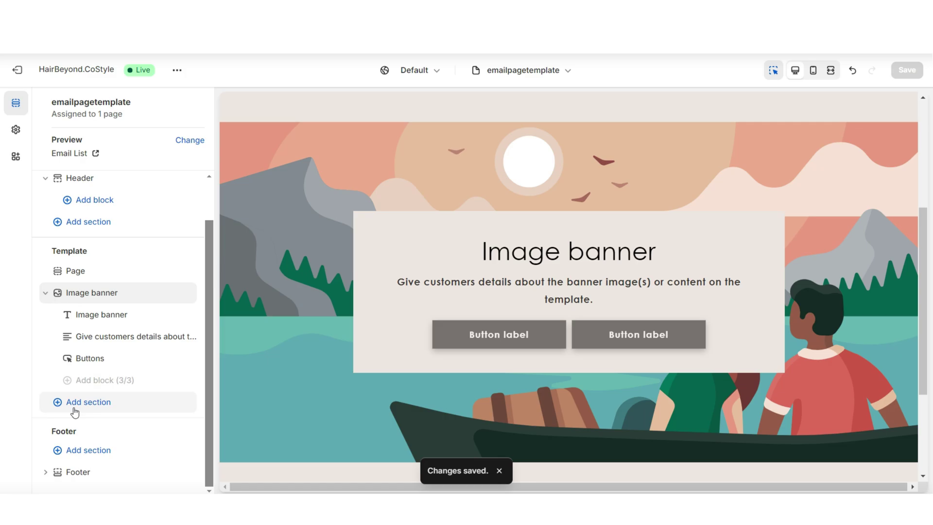
pyautogui.click(78, 404)
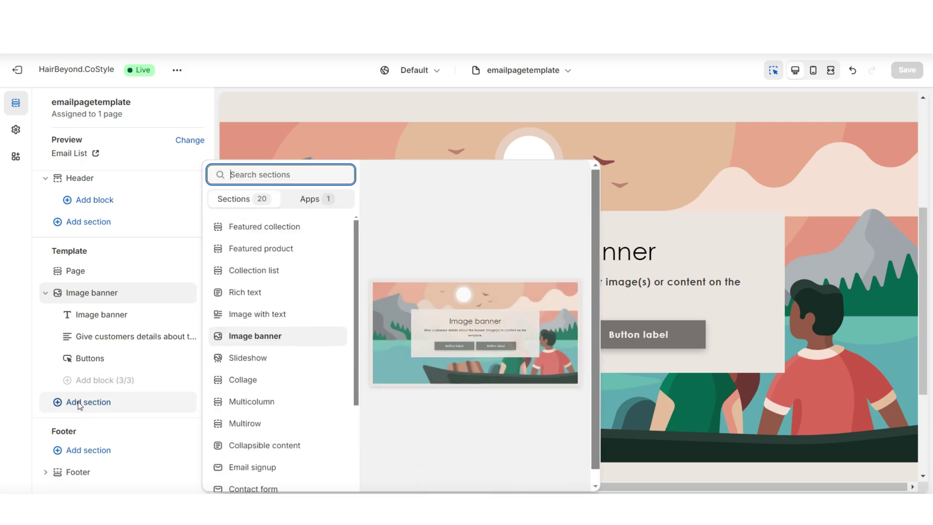
pyautogui.click(263, 468)
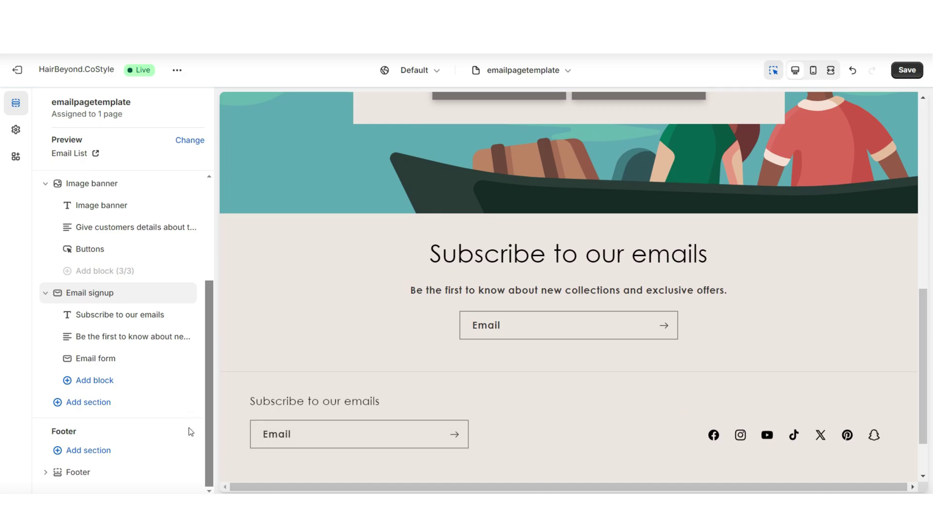
pyautogui.scroll(3, 571, 340)
pyautogui.hotkey('ctrl', 's')
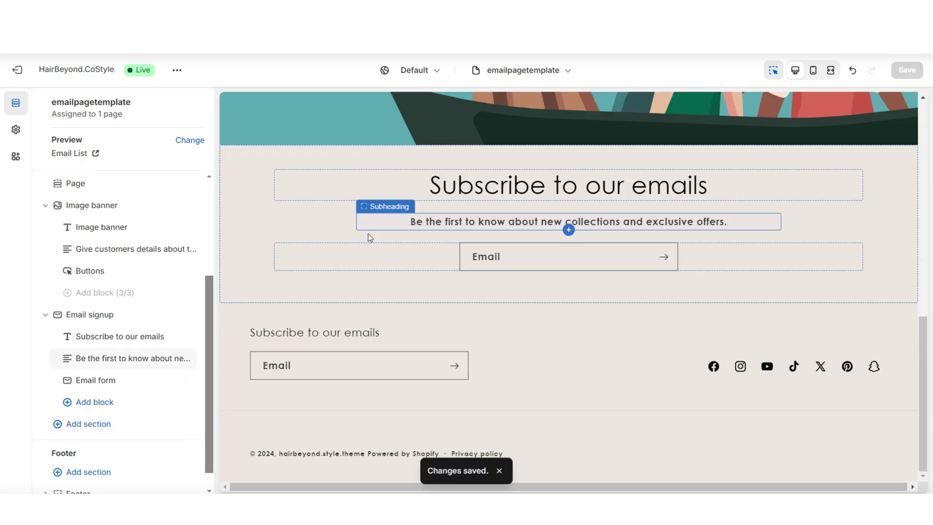
# Hide the Page section with the Email List title and check the page in the full-screen preview.
pyautogui.scroll(10, 368, 236)
pyautogui.click(463, 248)
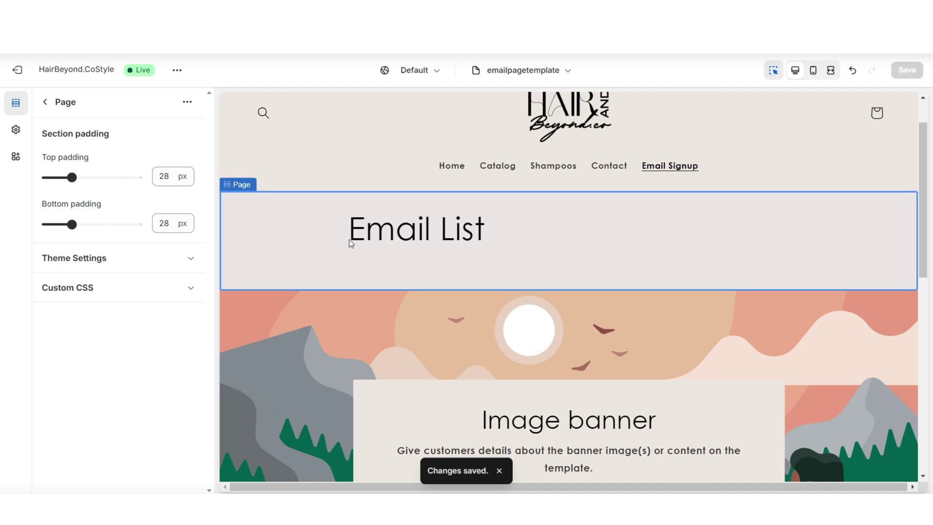
pyautogui.click(187, 101)
pyautogui.click(194, 116)
pyautogui.hotkey('ctrl', 'shift', 'f')
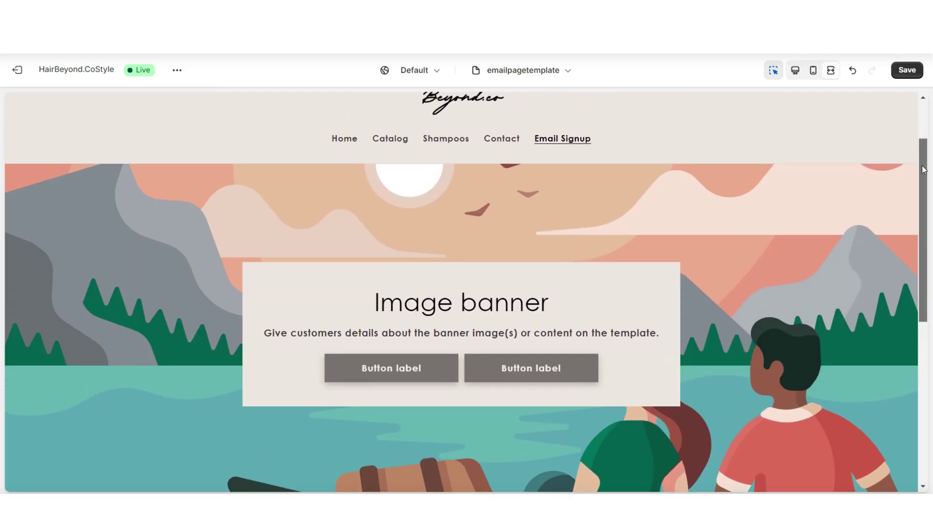
pyautogui.moveTo(923, 169); pyautogui.dragTo(924, 264)
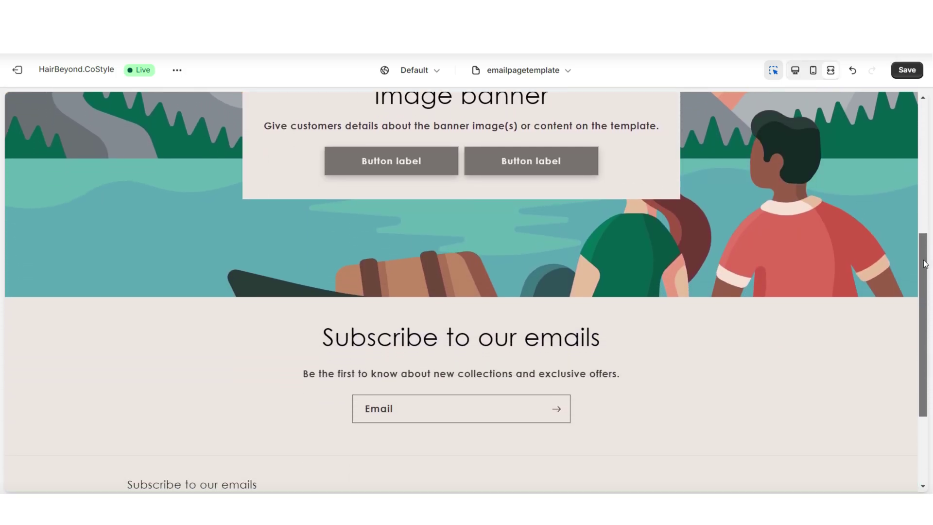
# Remove the Buttons block from the image banner.
pyautogui.scroll(3, 924, 264)
pyautogui.click(569, 322)
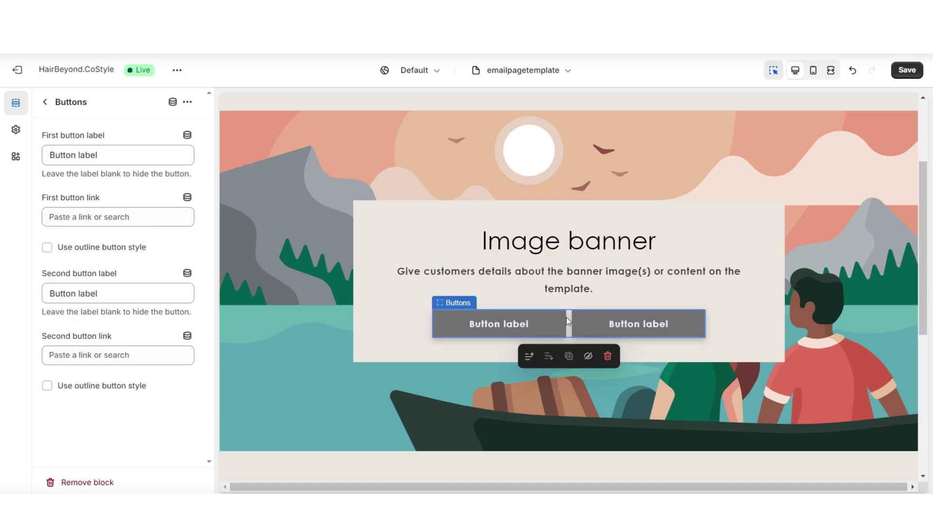
pyautogui.click(608, 356)
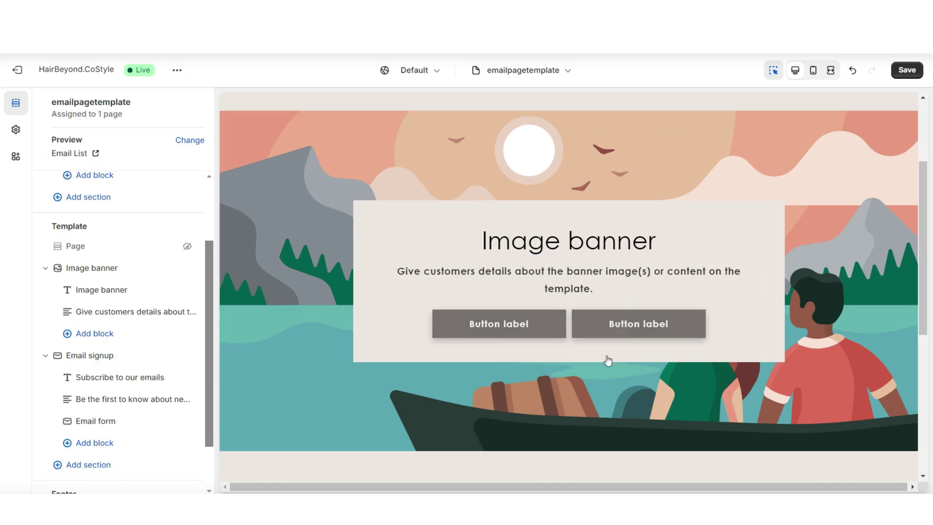
# Turn off the image banner's desktop container and set its color scheme to Scheme 3.
pyautogui.click(405, 322)
pyautogui.scroll(-3, 198, 311)
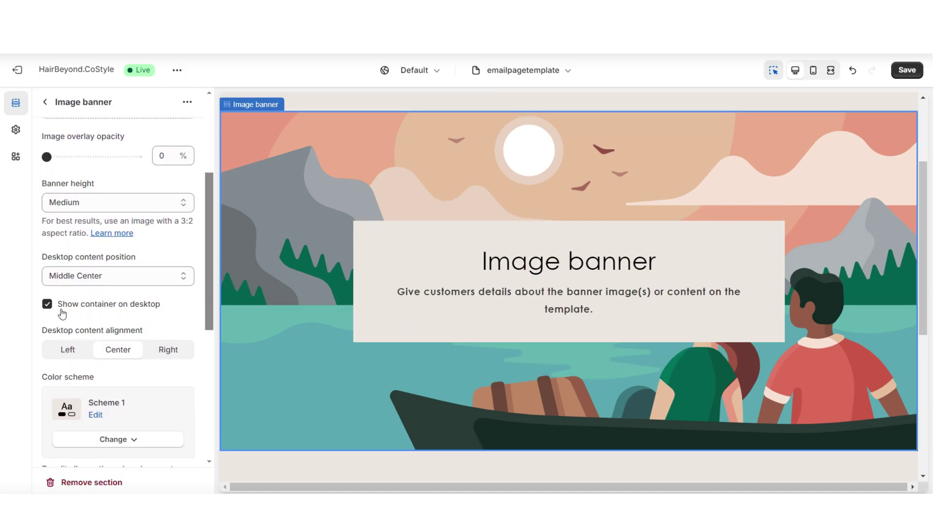
pyautogui.click(47, 303)
pyautogui.scroll(-2, 210, 242)
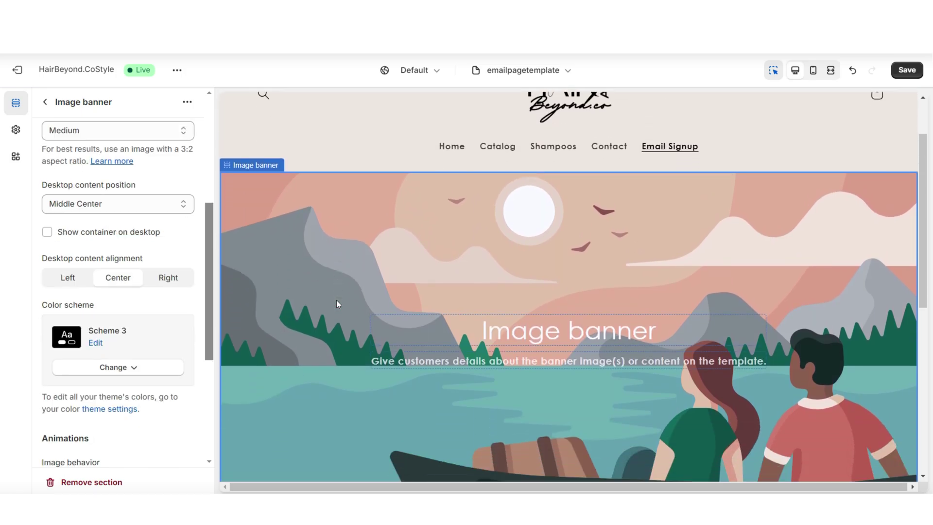
pyautogui.moveTo(208, 292); pyautogui.dragTo(210, 328)
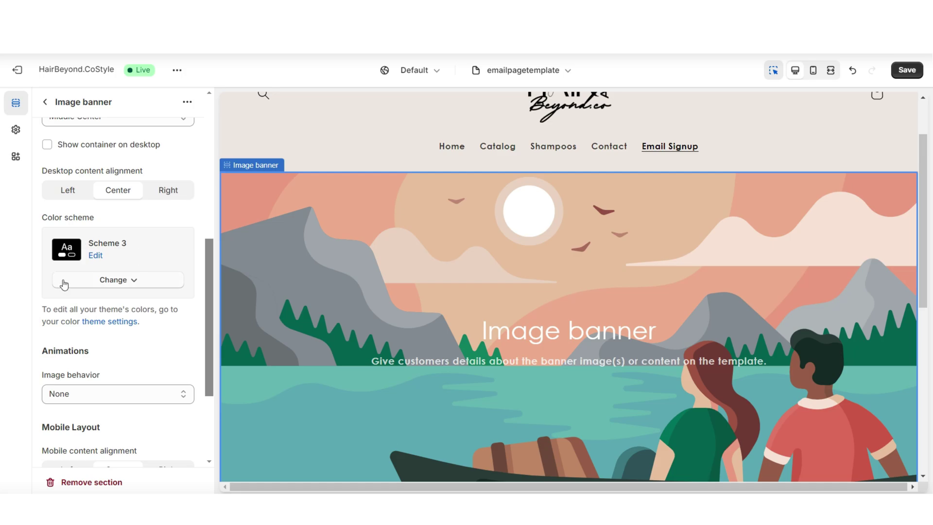
# Set the image banner's height to Small and raise its image overlay opacity.
pyautogui.scroll(7, 166, 228)
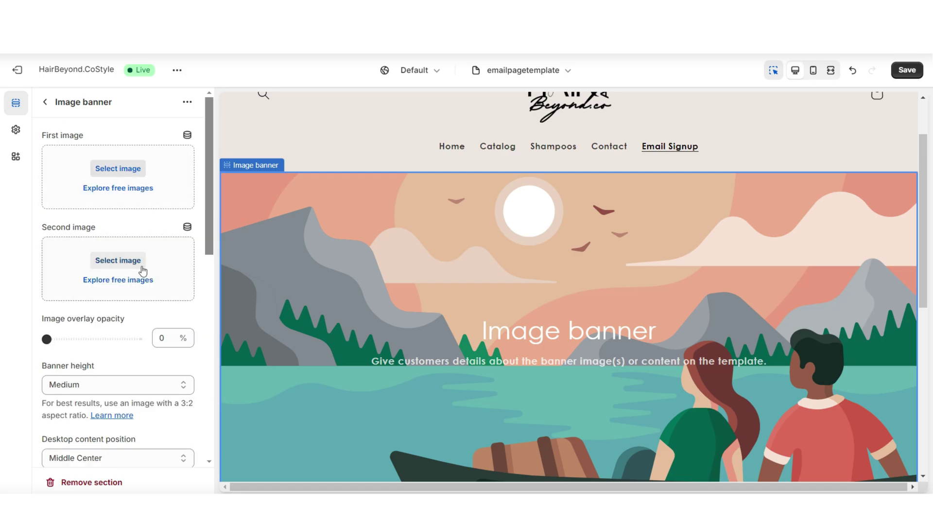
pyautogui.scroll(-3, 310, 291)
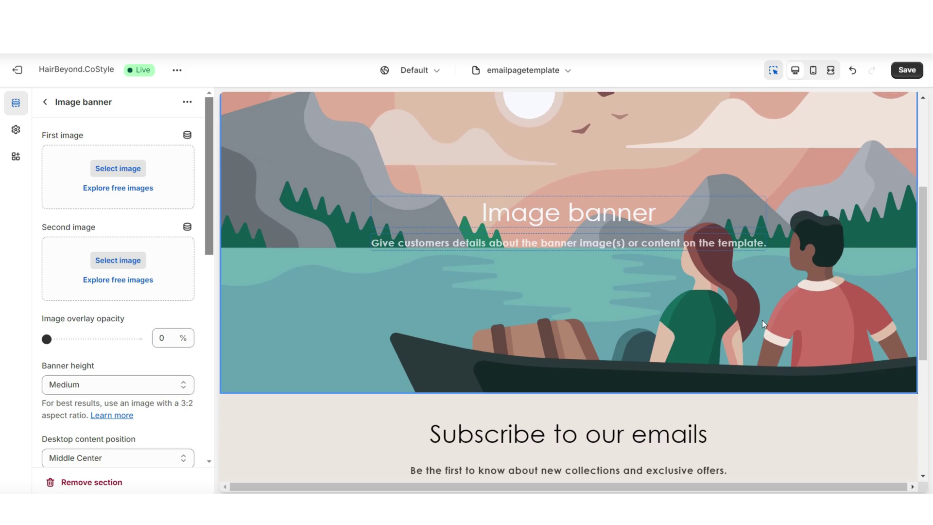
pyautogui.scroll(5, 762, 320)
pyautogui.scroll(-2, 109, 319)
pyautogui.click(110, 318)
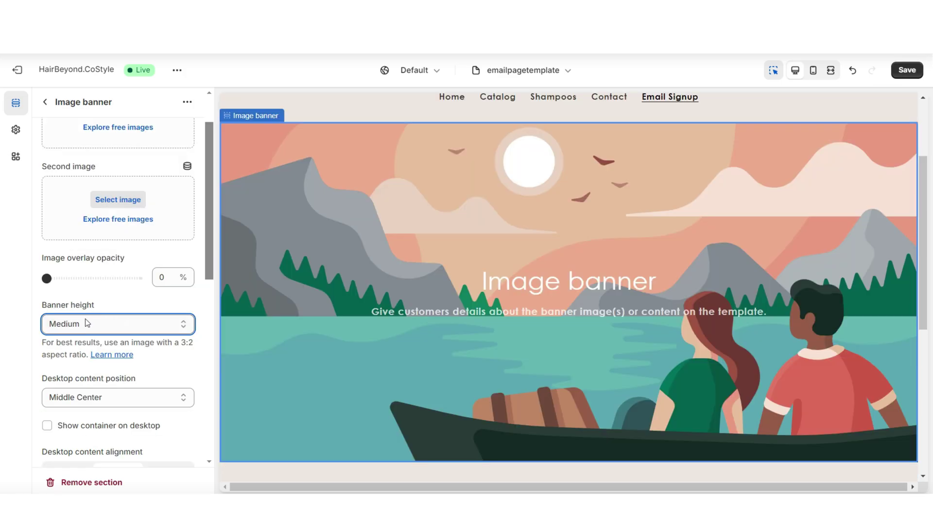
pyautogui.click(87, 322)
pyautogui.click(61, 350)
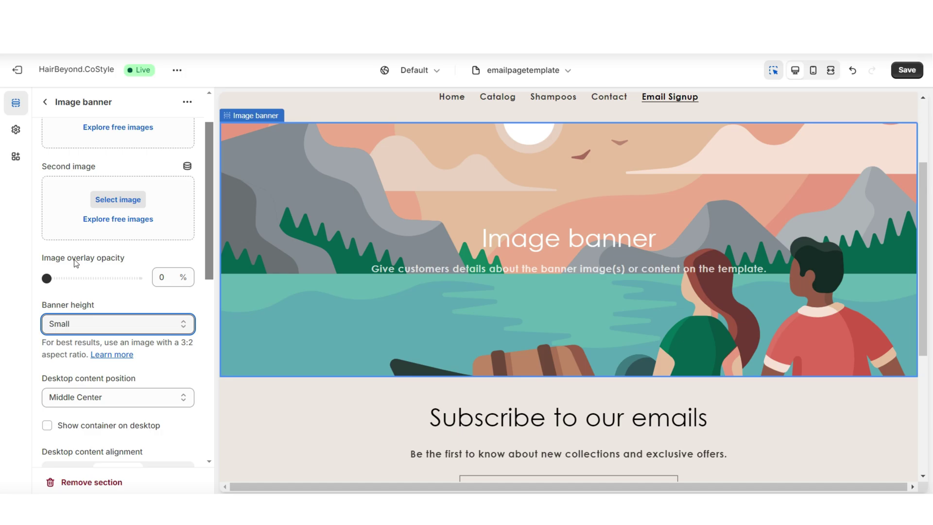
pyautogui.click(65, 278)
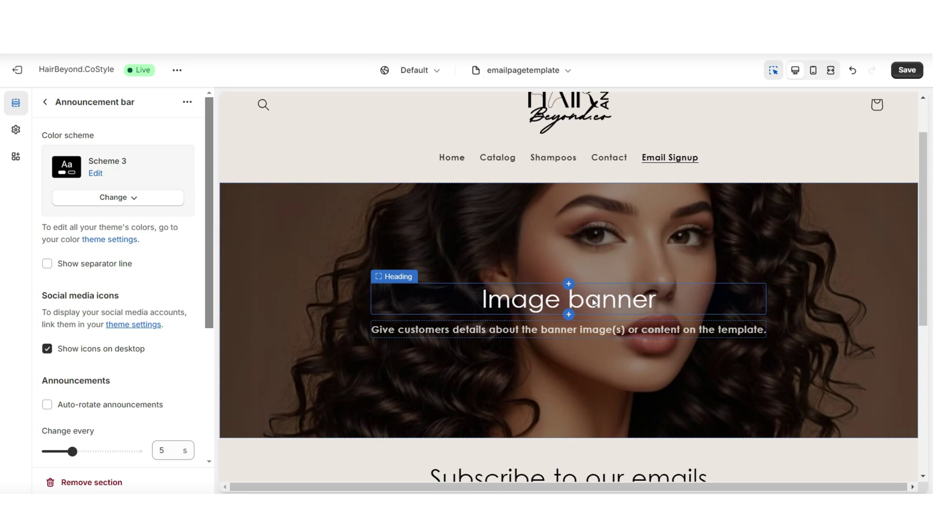
# Change the image banner's heading to "JOIN OUR EMAIL LIST FAMILY".
pyautogui.click(593, 302)
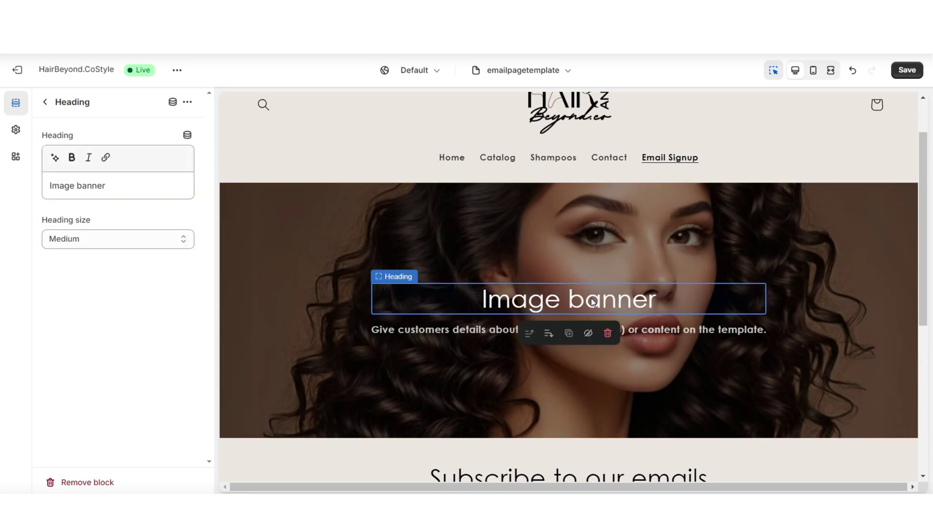
pyautogui.tripleClick(74, 189)
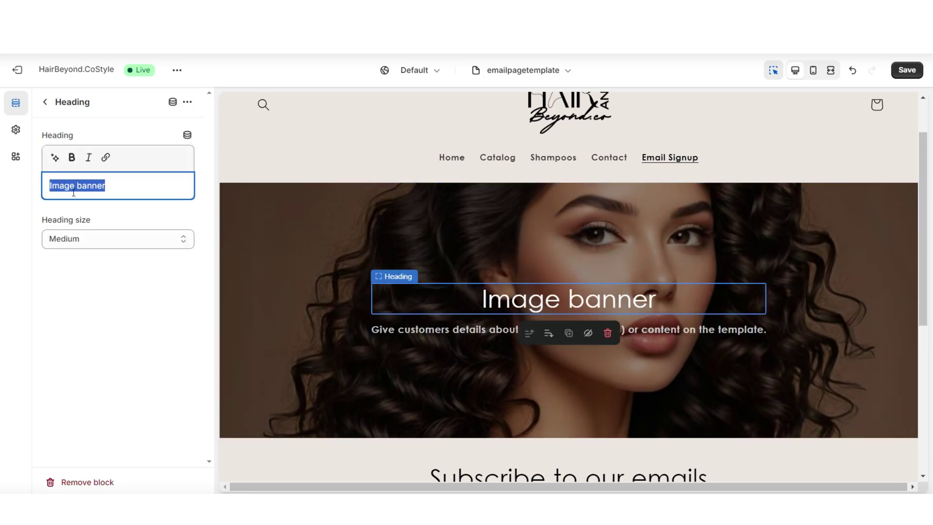
pyautogui.write('JOIN OUR EMAIL LIST FAMILY')
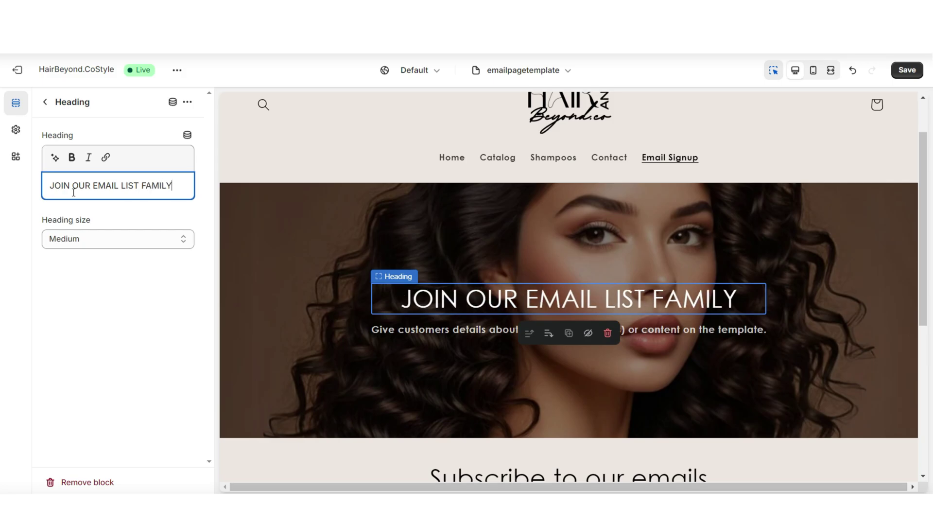
# Change the email signup section's heading to "Subscribe And Get Your 10% Off Discount Instantly!".
pyautogui.moveTo(102, 206); pyautogui.dragTo(98, 204)
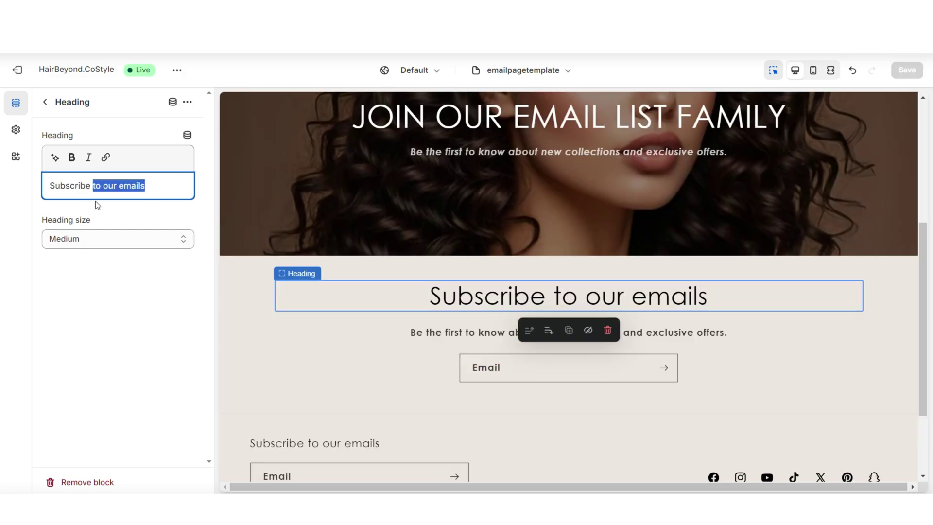
pyautogui.write('And Get Your 10')
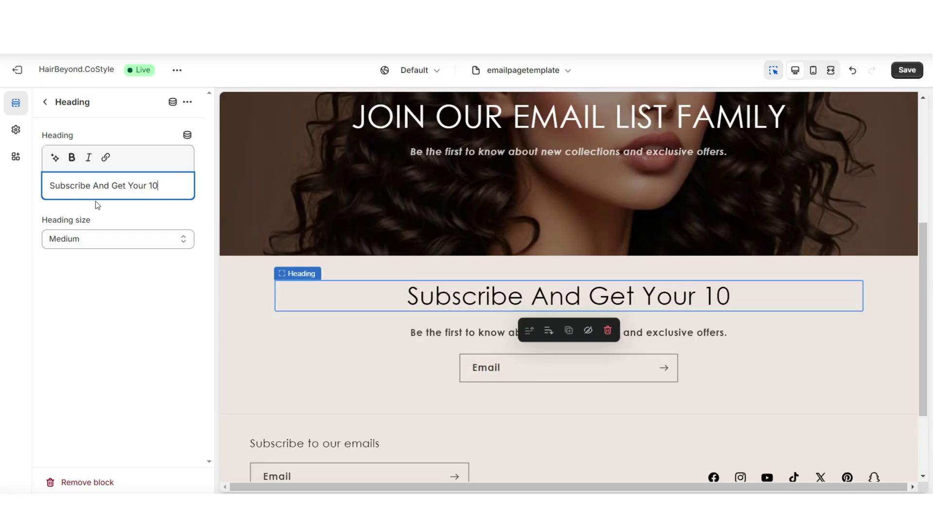
pyautogui.write('% Off Discount Inst')
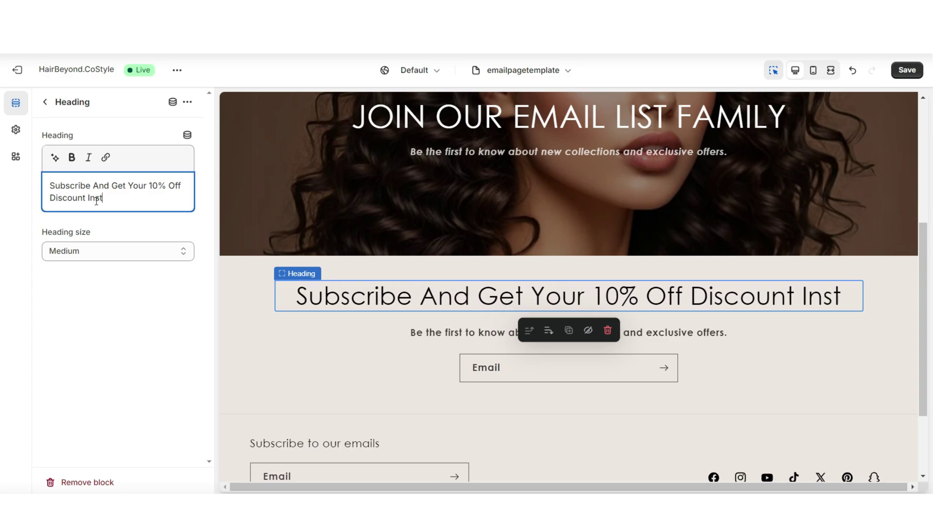
pyautogui.write('antly!')
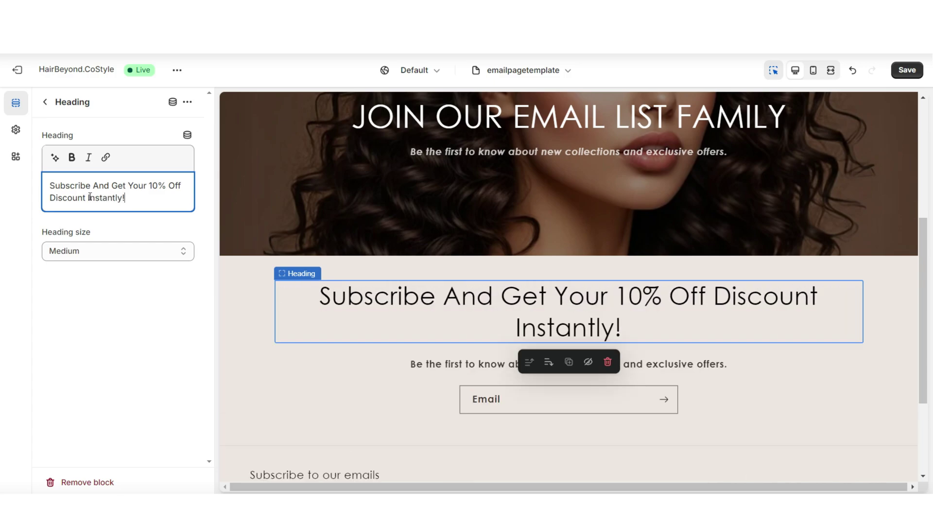
# Set the email signup heading's size to Small and make its text bold.
pyautogui.tripleClick(99, 190)
pyautogui.click(118, 251)
pyautogui.click(97, 266)
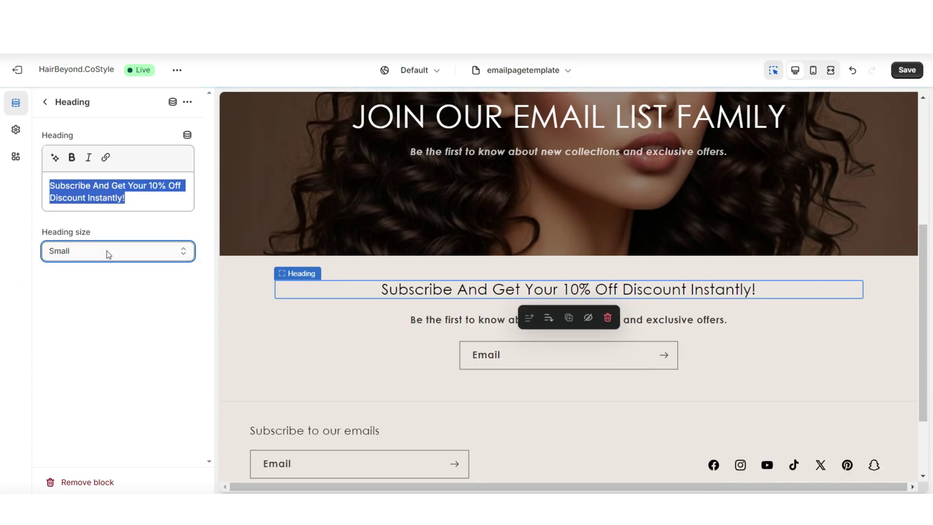
pyautogui.click(72, 157)
# Replace the email signup subheading with a bulleted list on latest collections, subscriber-only discounts and gifts or giveaways, save, and check the page preview.
pyautogui.click(567, 321)
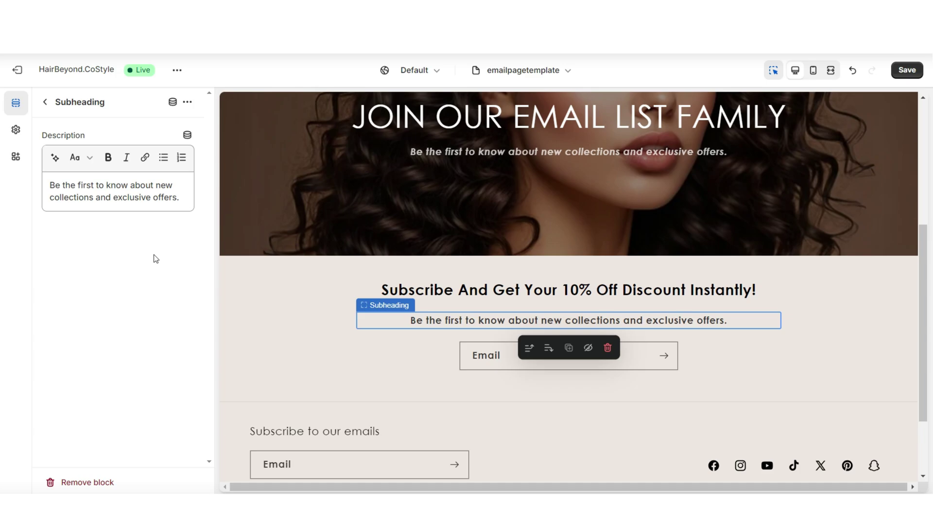
pyautogui.tripleClick(156, 188)
pyautogui.rightClick(154, 187)
pyautogui.click(187, 261)
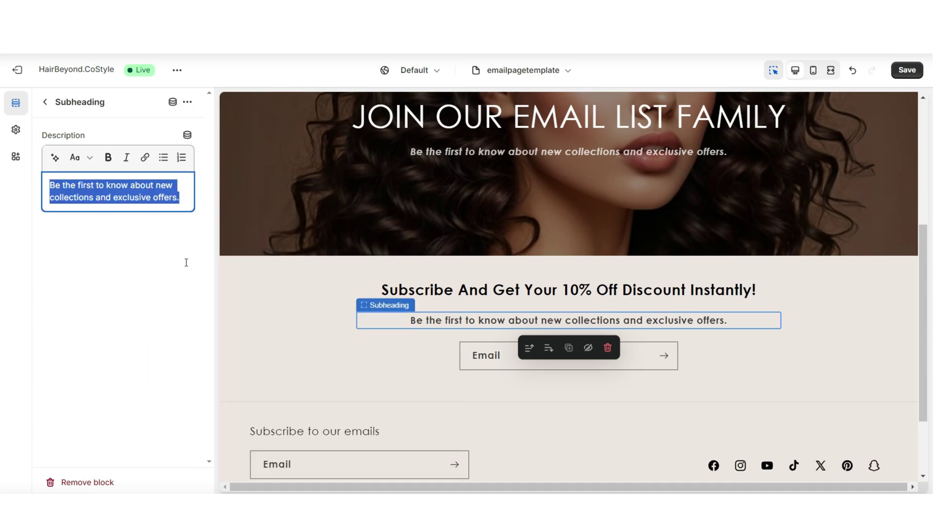
pyautogui.scroll(3, 482, 318)
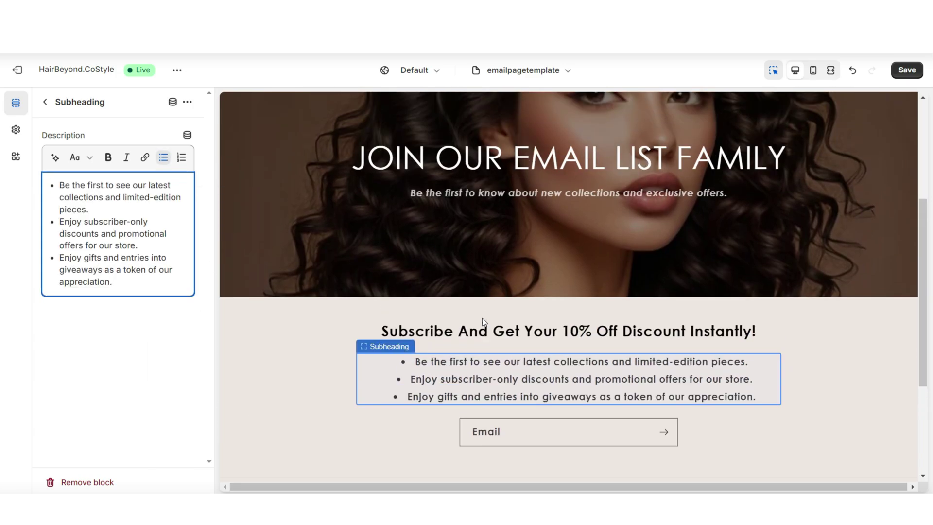
pyautogui.hotkey('ctrl', 's')
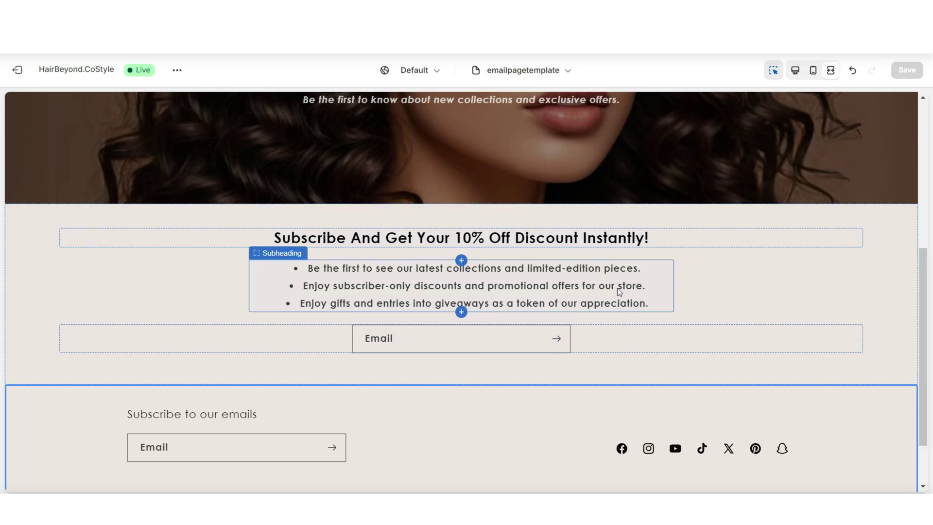
pyautogui.moveTo(924, 318); pyautogui.dragTo(919, 228)
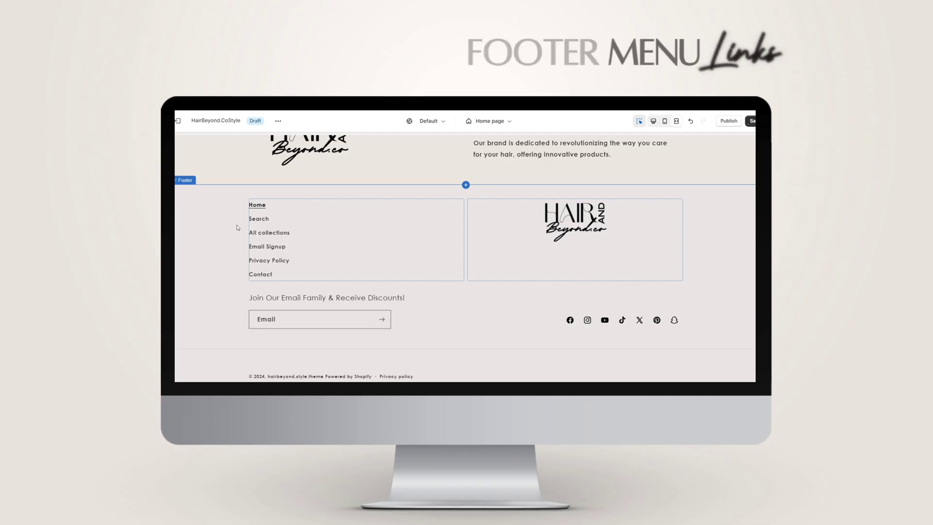
# Open the Footer menu from the store's navigation for editing.
pyautogui.click(276, 237)
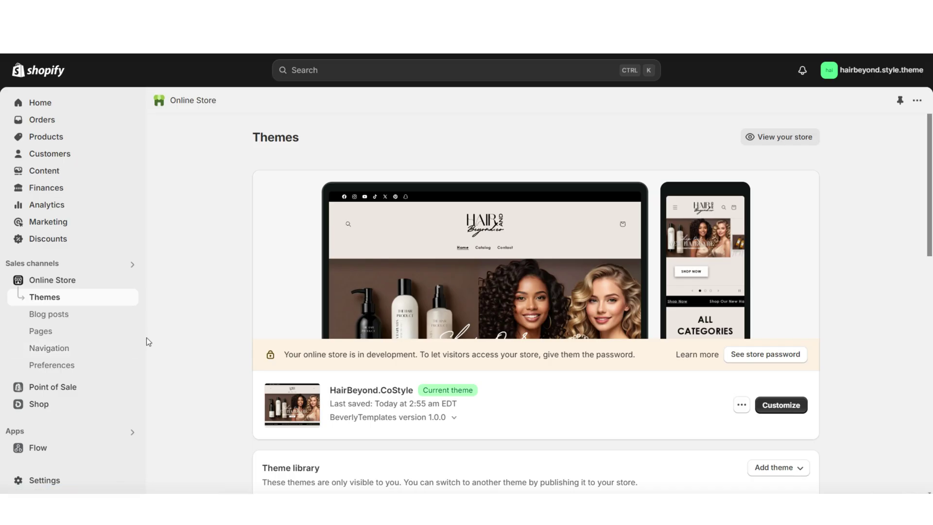
pyautogui.click(73, 352)
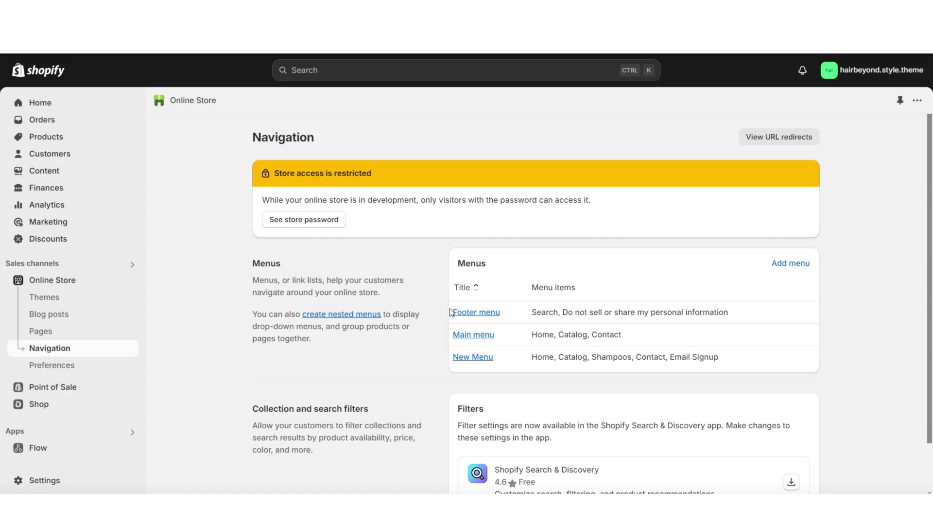
pyautogui.click(461, 314)
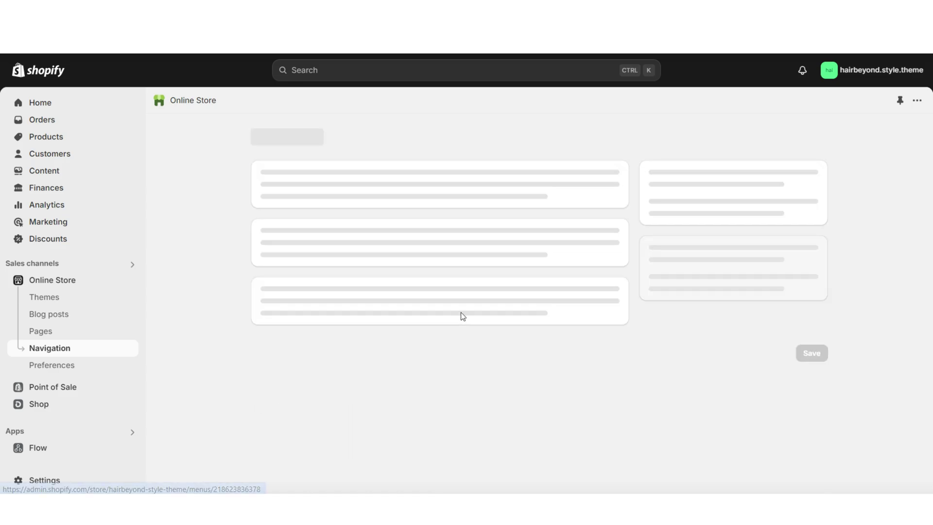
# Add a menu item named Home that links to the home page in the Footer menu.
pyautogui.click(336, 359)
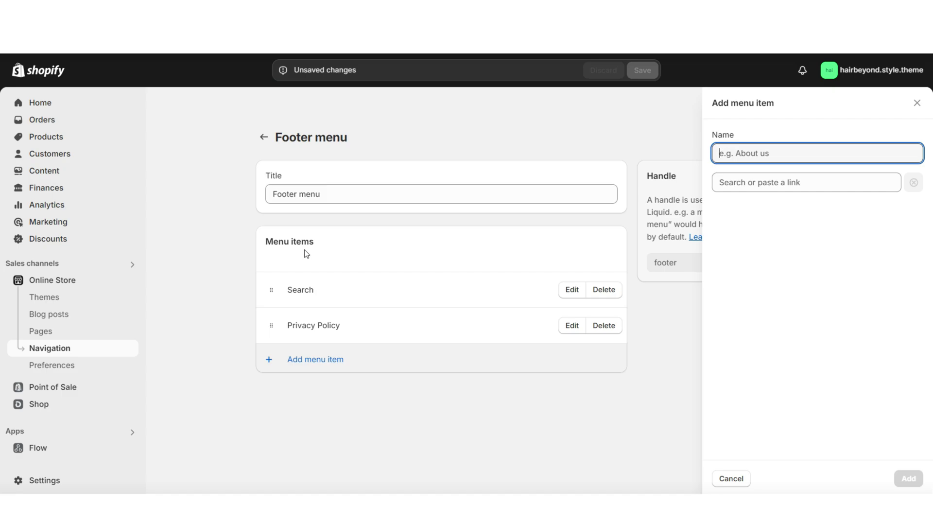
pyautogui.click(758, 183)
pyautogui.click(754, 207)
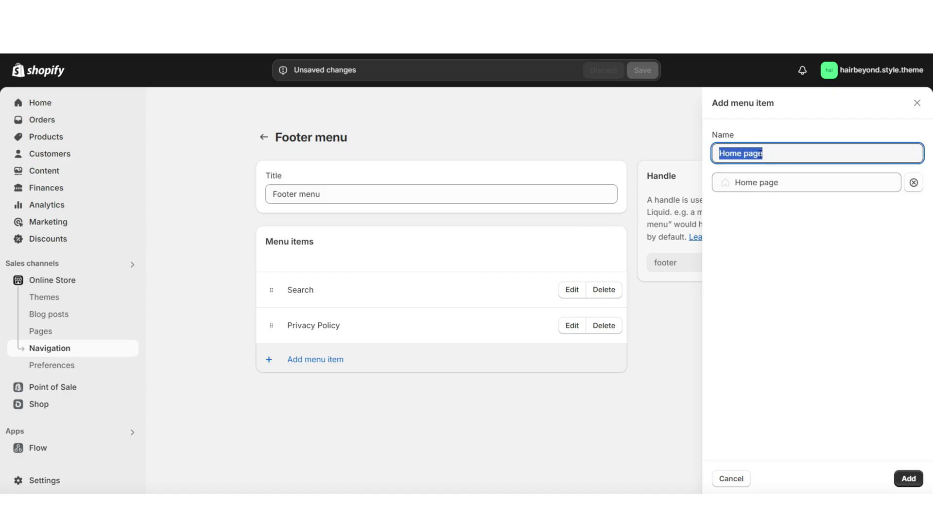
pyautogui.click(760, 154)
pyautogui.moveTo(763, 153); pyautogui.dragTo(740, 157)
pyautogui.press('BackSpace')
pyautogui.click(909, 478)
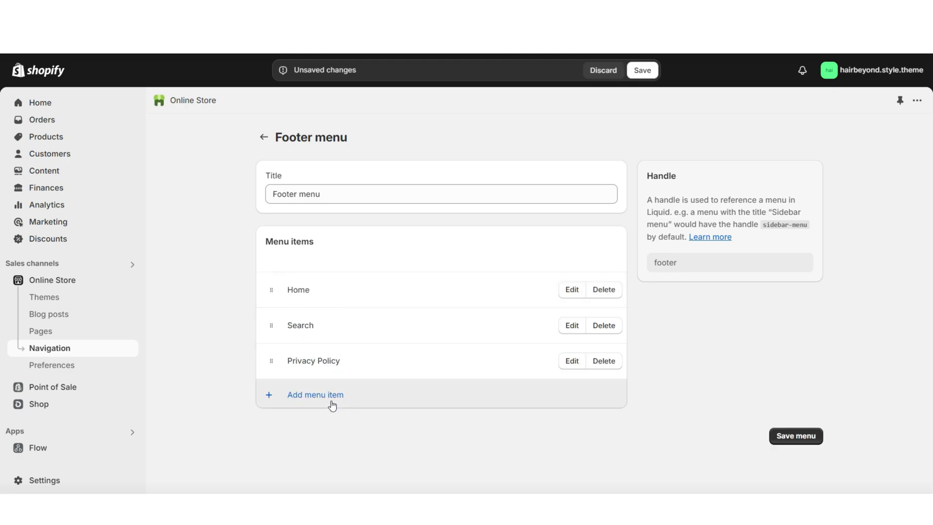
# Add an All collections item linked to all collections in the Footer menu.
pyautogui.click(421, 394)
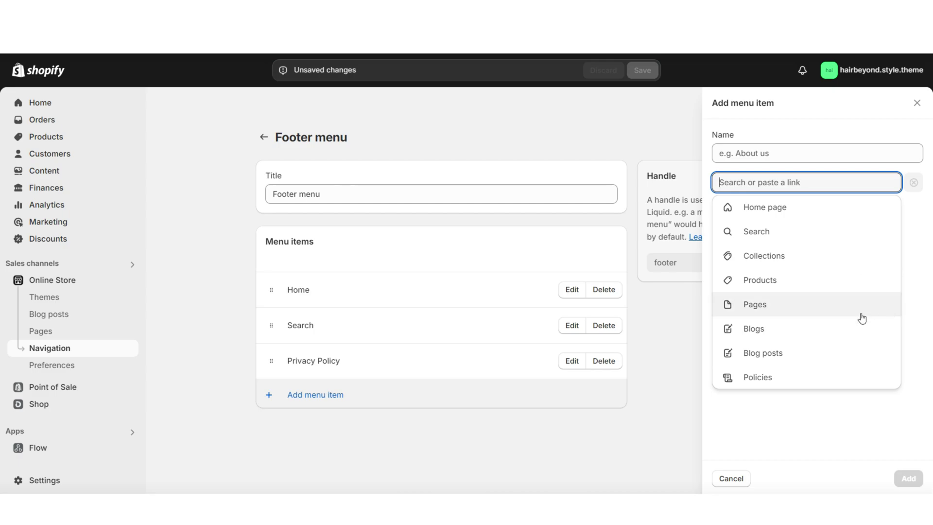
pyautogui.click(782, 260)
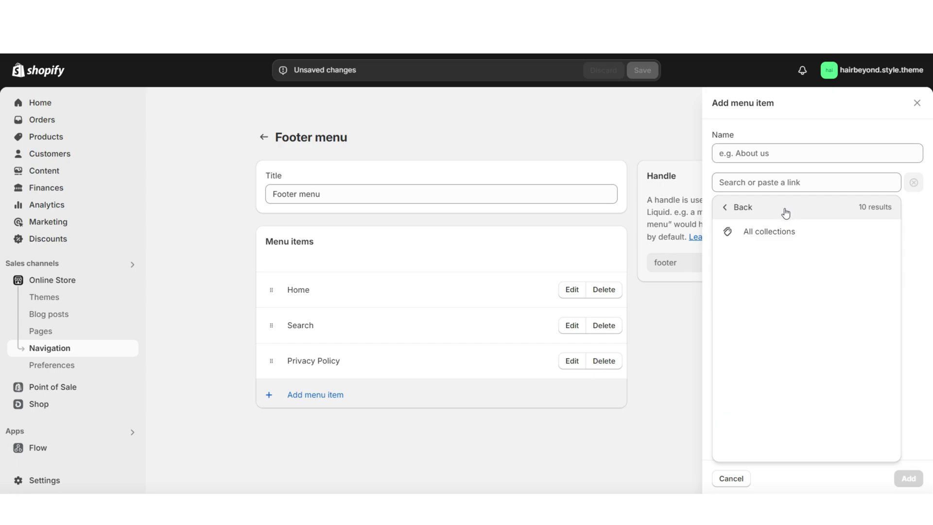
pyautogui.click(775, 232)
pyautogui.click(798, 156)
pyautogui.press('Return')
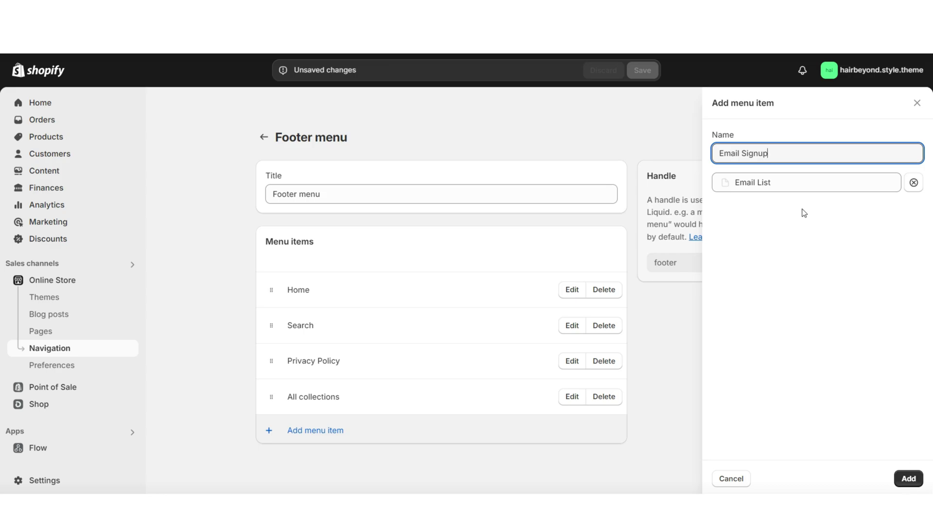
# Add the Email Signup item linked to the Email List page and begin another Footer menu item.
pyautogui.click(897, 480)
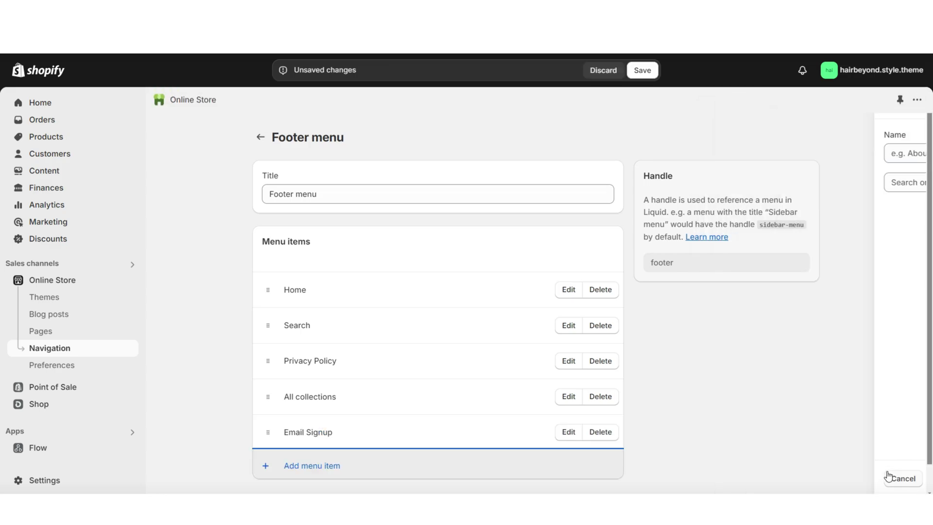
pyautogui.click(392, 475)
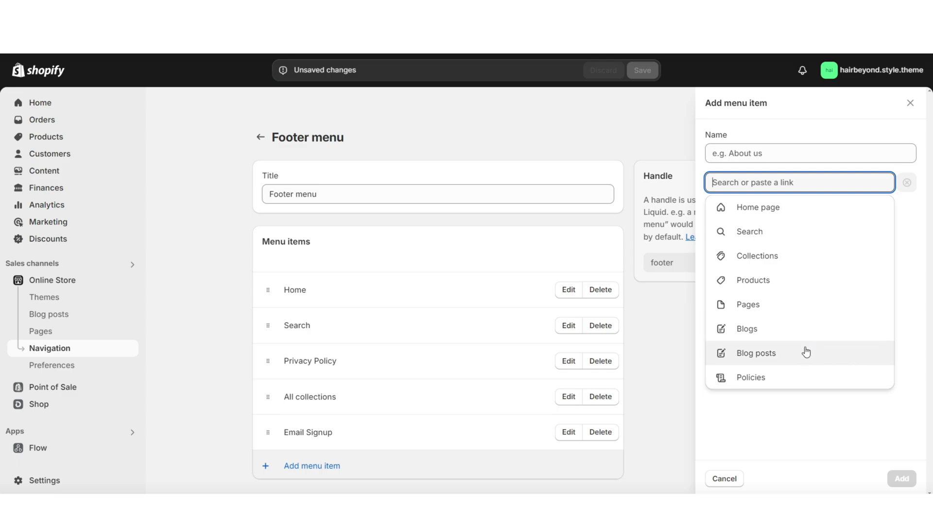
pyautogui.click(761, 152)
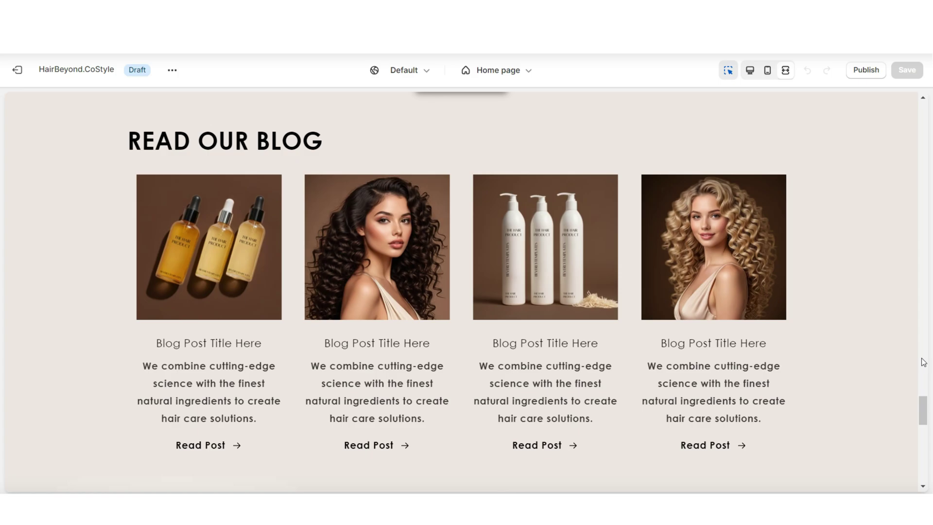
# Add a Menu block showing the Footer menu to the home page's footer and clear its heading.
pyautogui.scroll(-10, 922, 362)
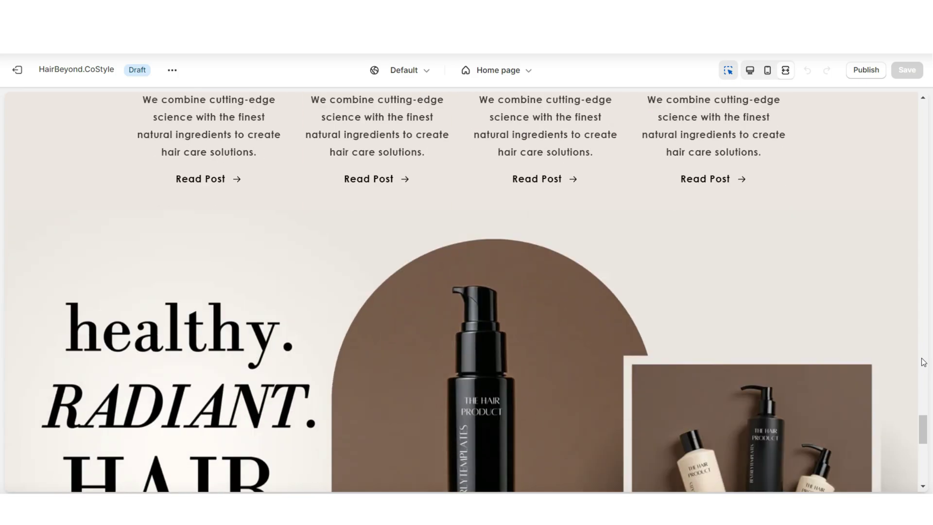
pyautogui.scroll(-5, 923, 362)
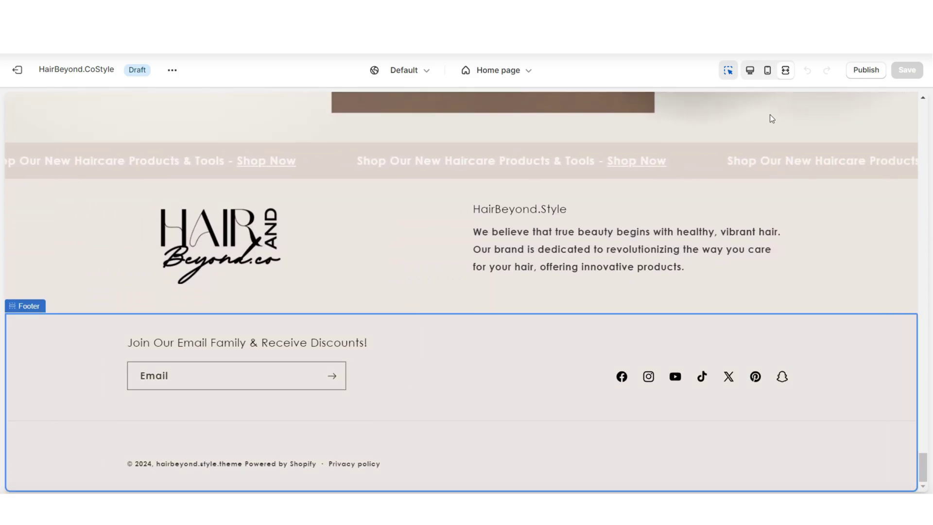
pyautogui.click(785, 70)
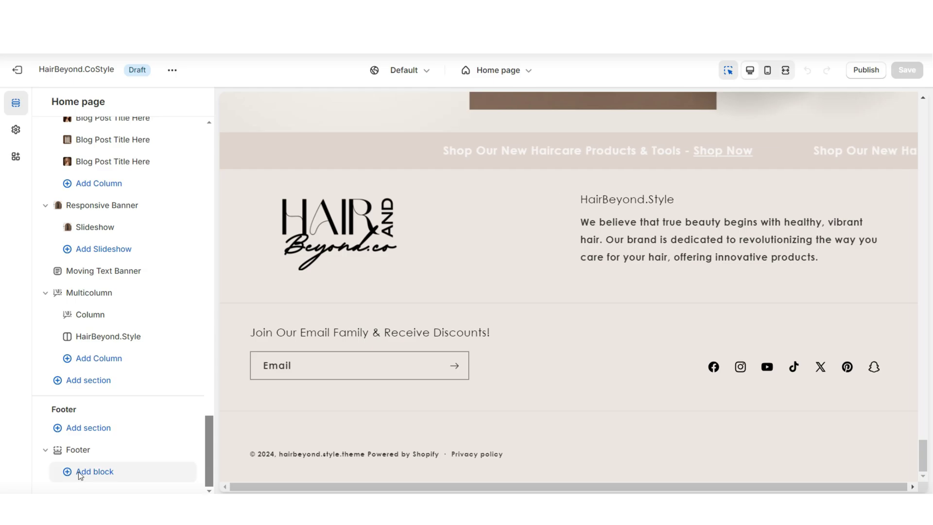
pyautogui.click(80, 474)
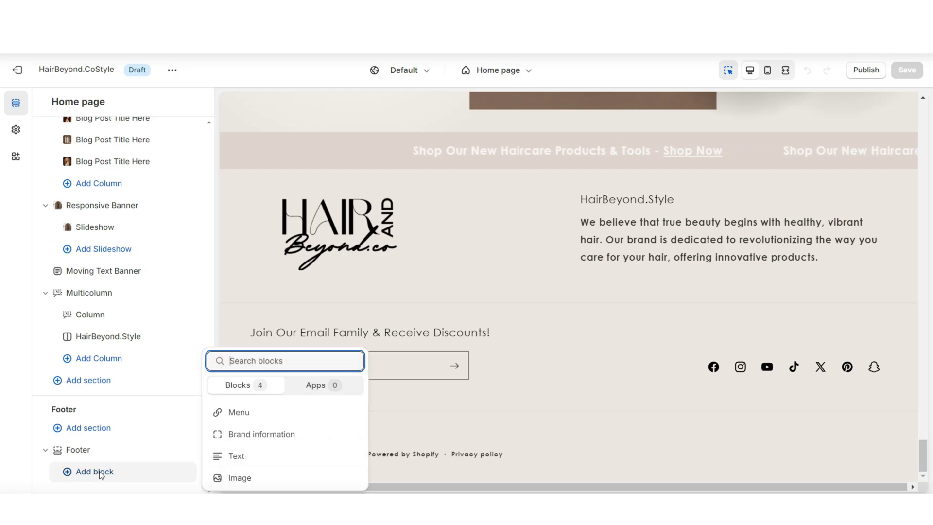
pyautogui.click(246, 414)
pyautogui.click(360, 348)
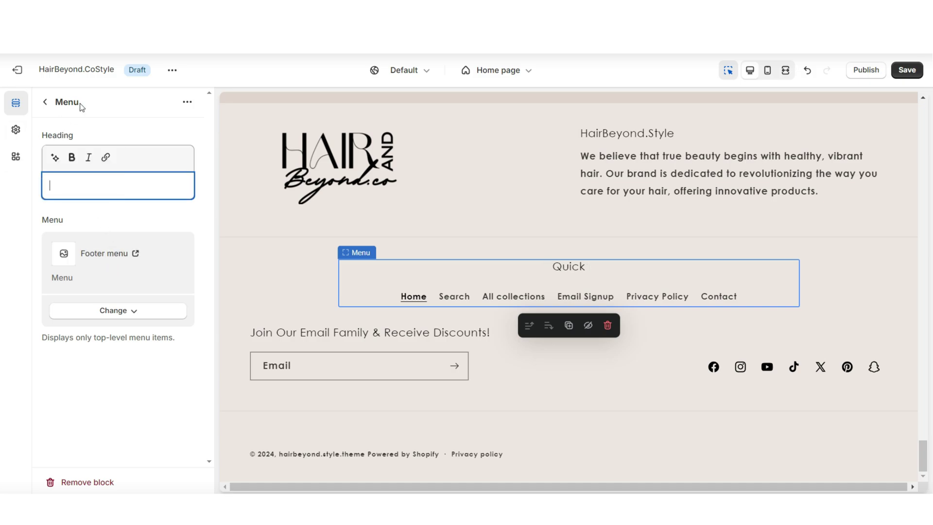
pyautogui.click(45, 102)
# Add an Image block with the Hair and Beyond.co logo to the footer, set its width to 330, and check the full-screen preview.
pyautogui.click(173, 476)
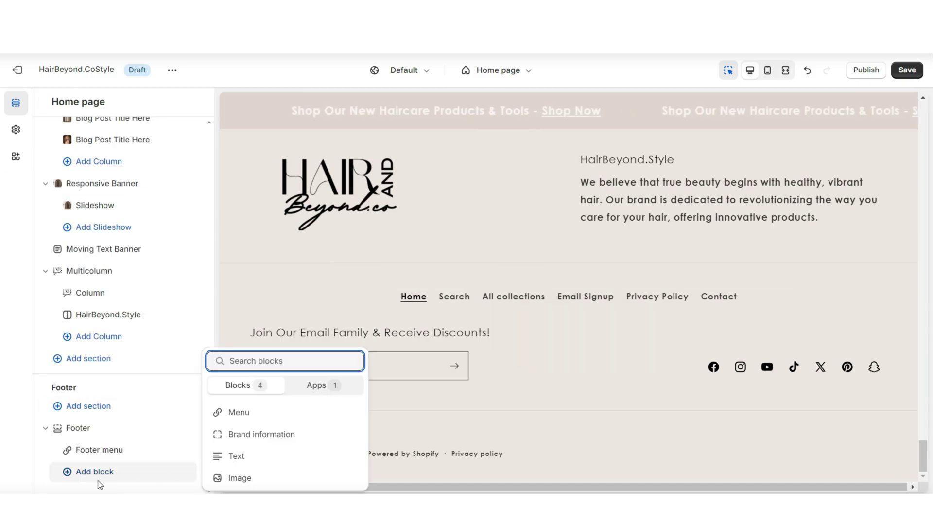
pyautogui.click(240, 478)
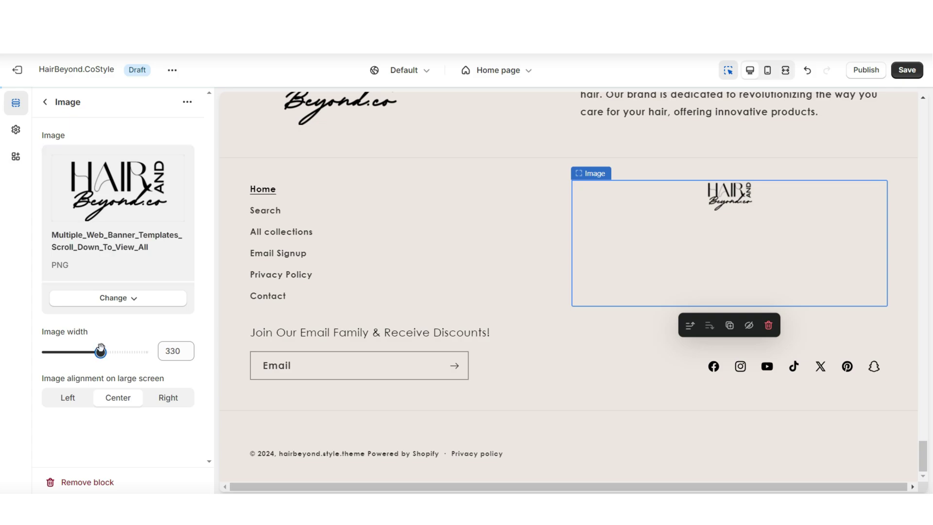
pyautogui.hotkey('ctrl', 'shift', 'f')
pyautogui.scroll(-2, 71, 253)
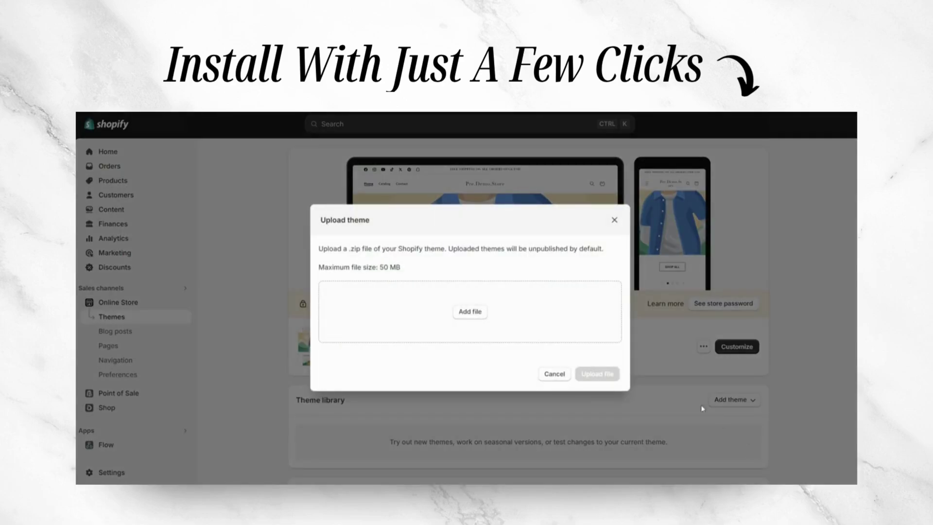
pyautogui.scroll(-2, 787, 385)
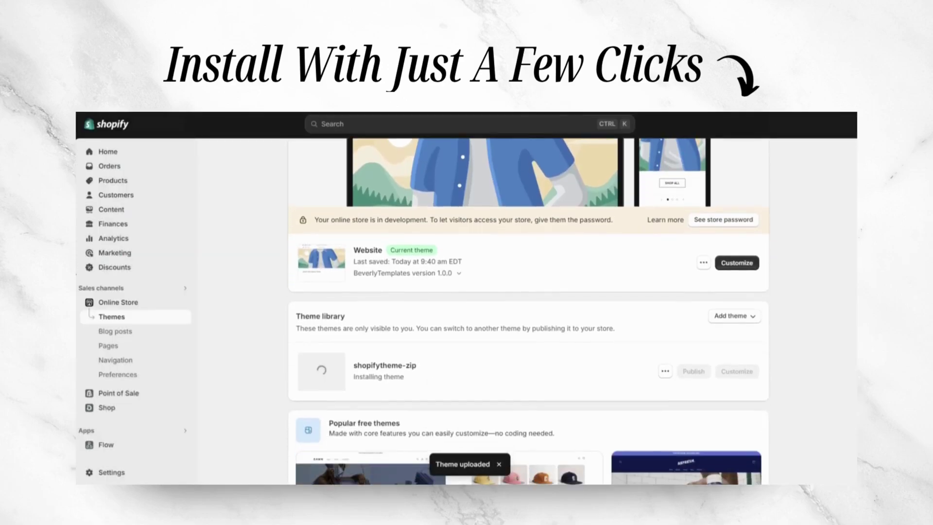